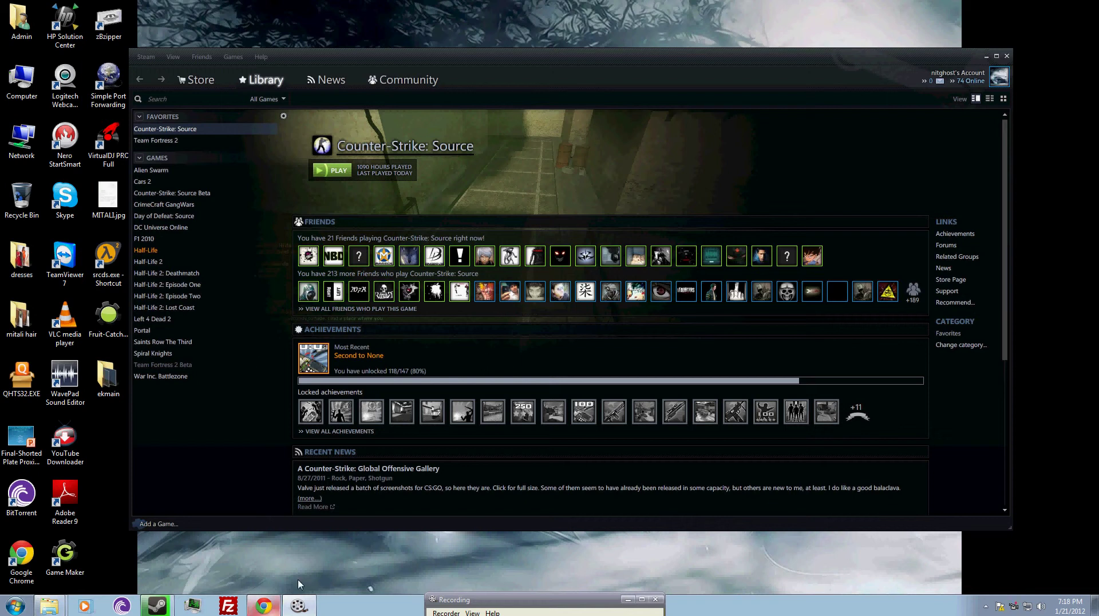
Step: Switch to Chrome and filter the GameBanana Steam V4 skins to the top rated of any time
click(263, 606)
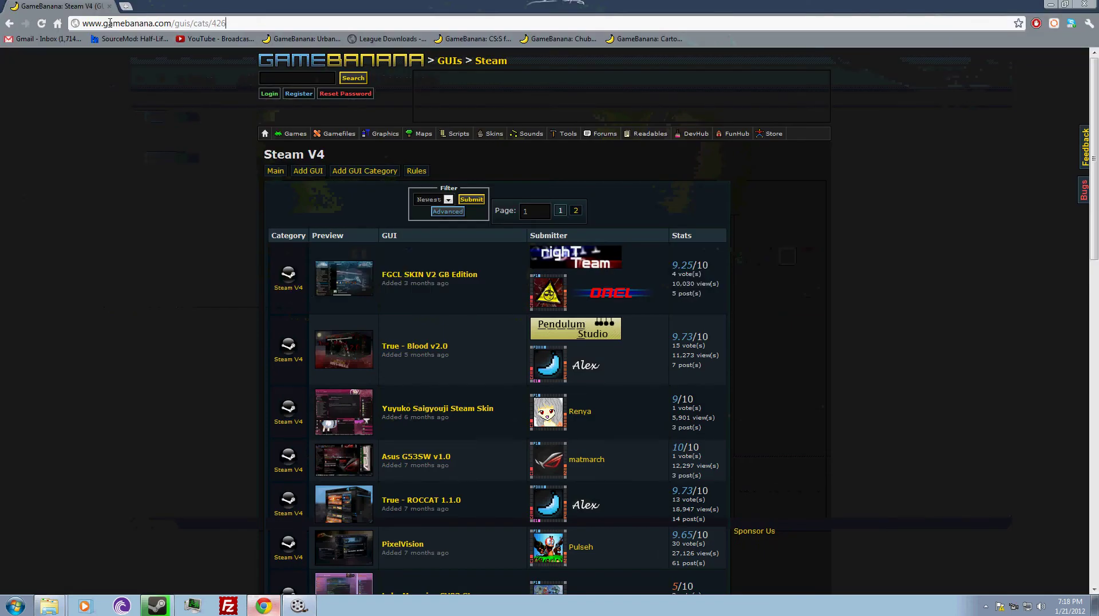
drag(227, 24, 80, 23)
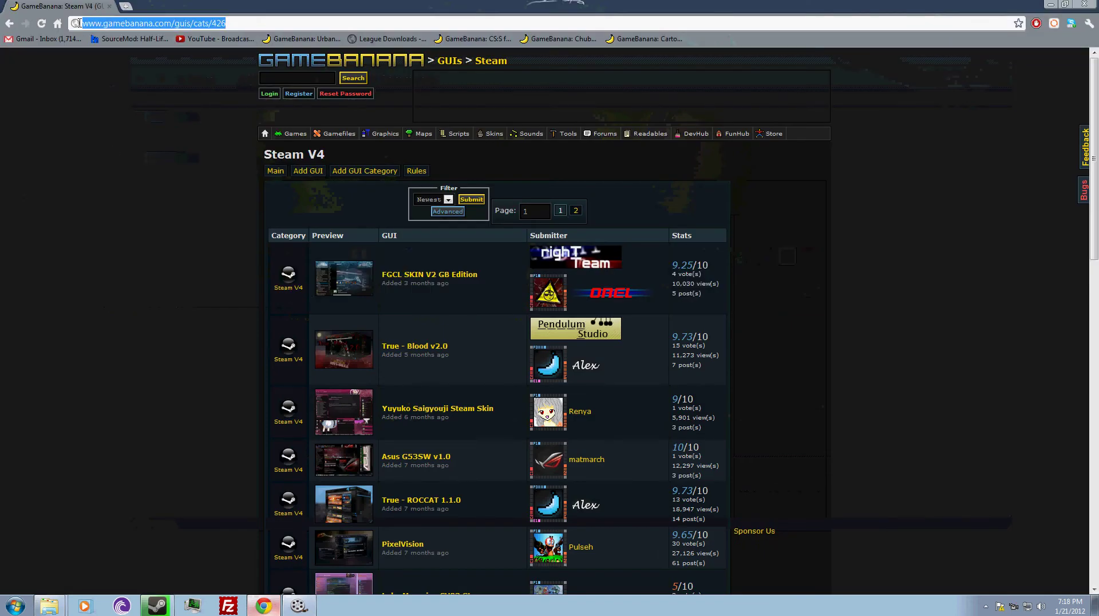
click(113, 153)
click(435, 200)
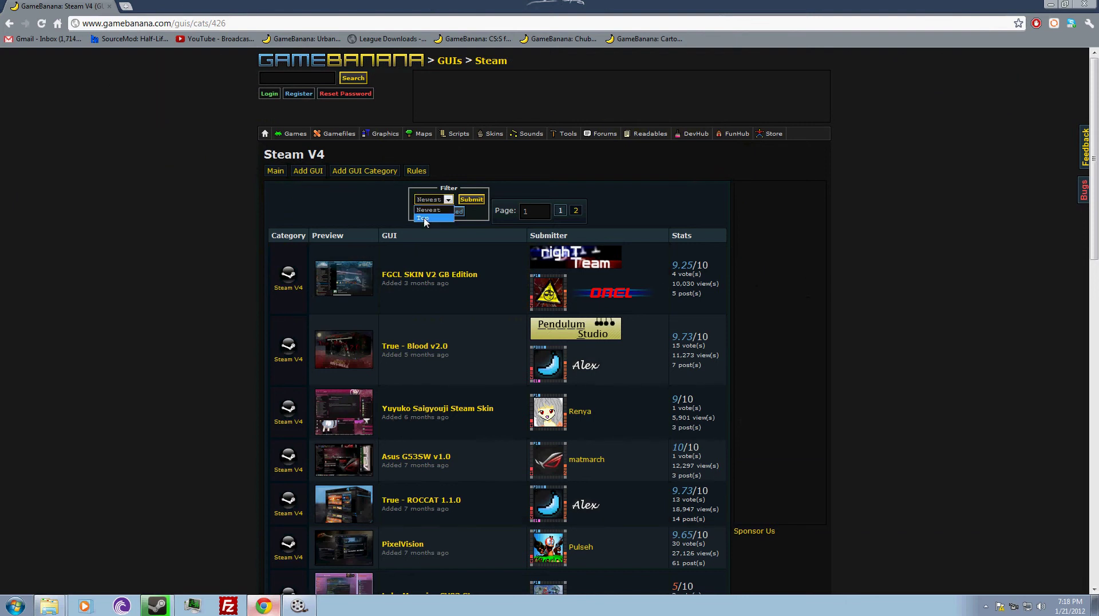
click(429, 208)
click(493, 200)
click(498, 207)
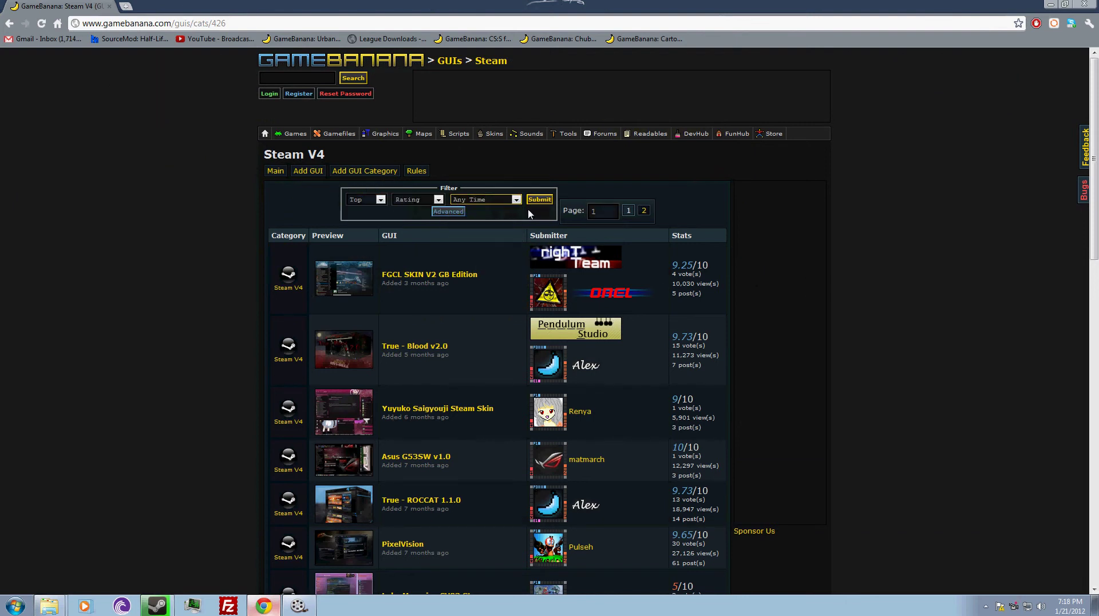
click(544, 200)
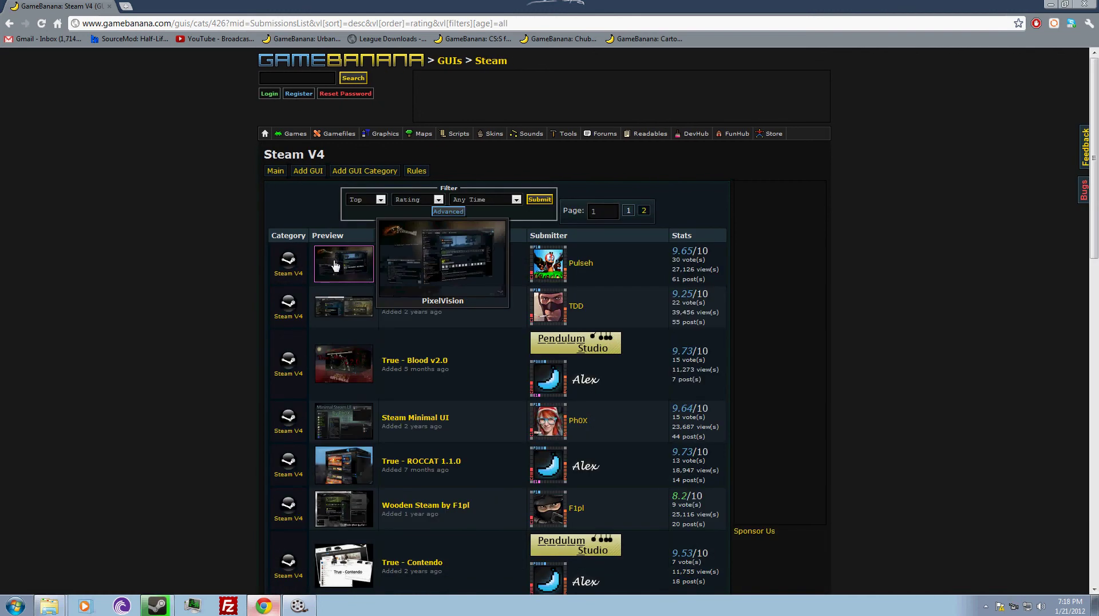
Step: Open the PixelVision skin page in a new tab and the True - Blood v2.0 page in the current one
right_click(335, 262)
click(352, 350)
mouse_move(351, 350)
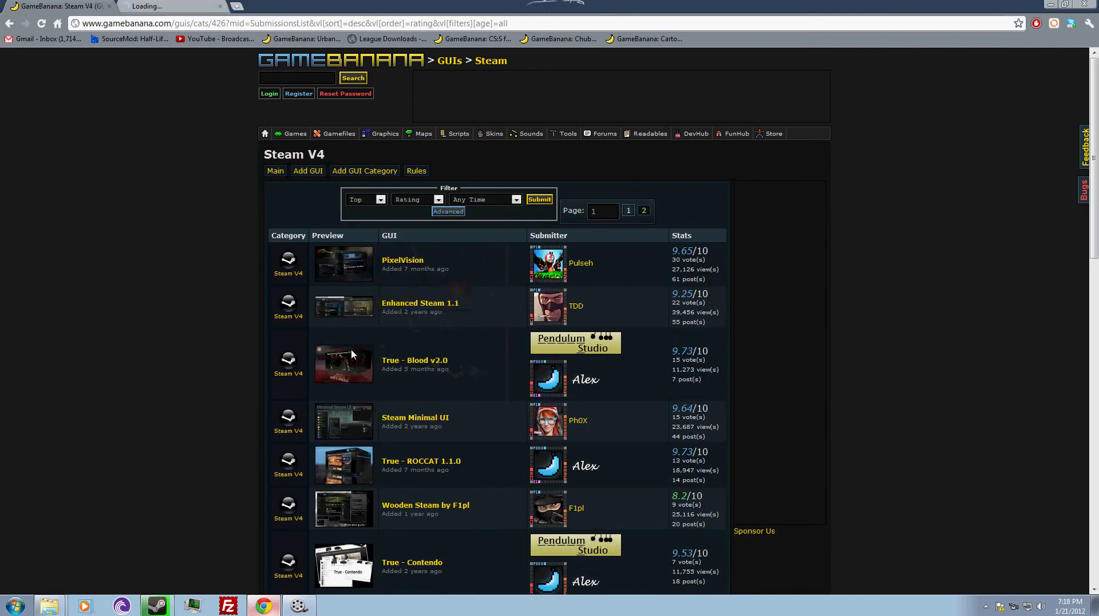
click(351, 354)
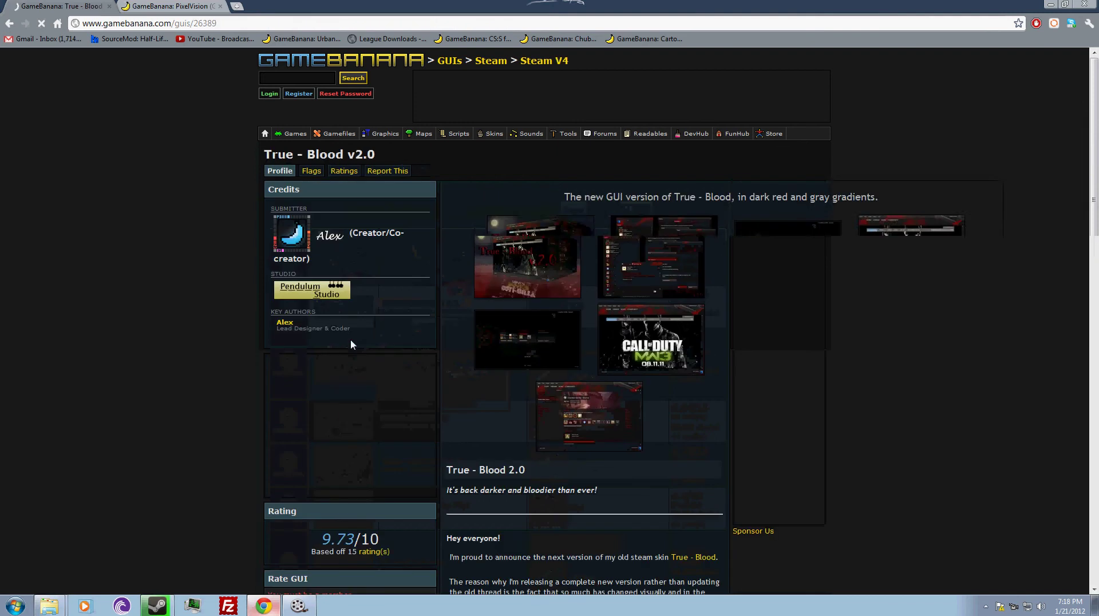
Step: Download the True - Blood v2.0 and PixelVision skin archives, and close the browser windows
scroll(366, 338, down, 5)
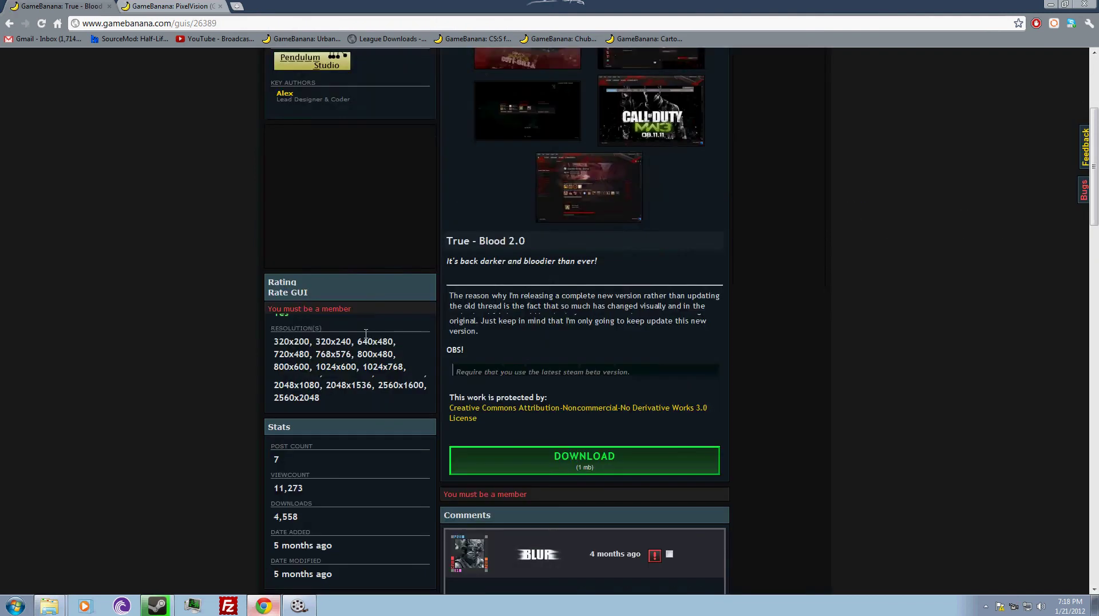
click(567, 458)
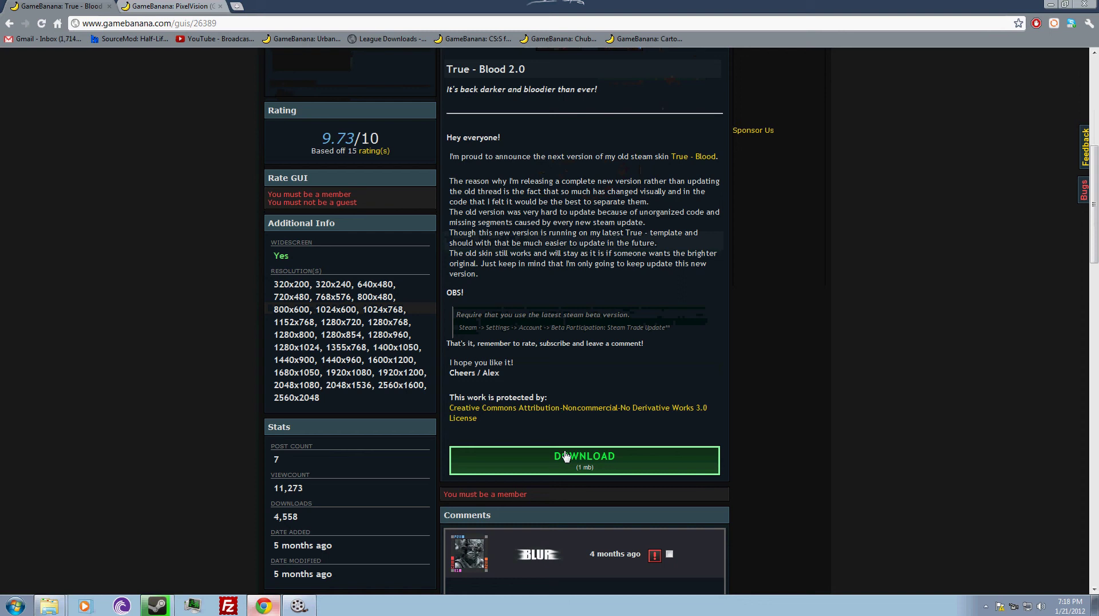
scroll(651, 505, down, 5)
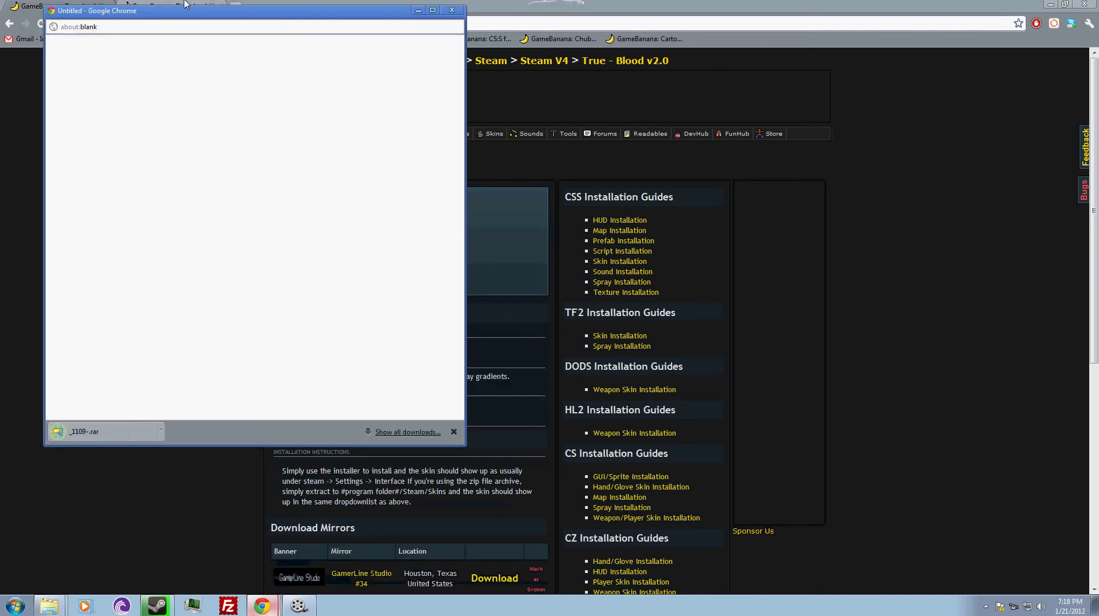
click(57, 6)
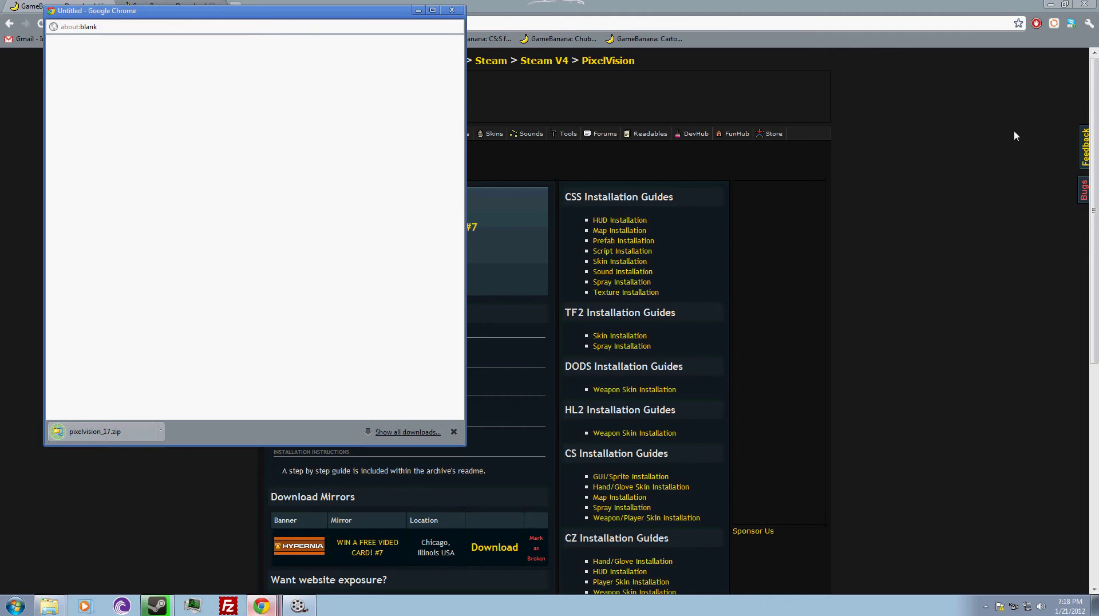
click(1085, 5)
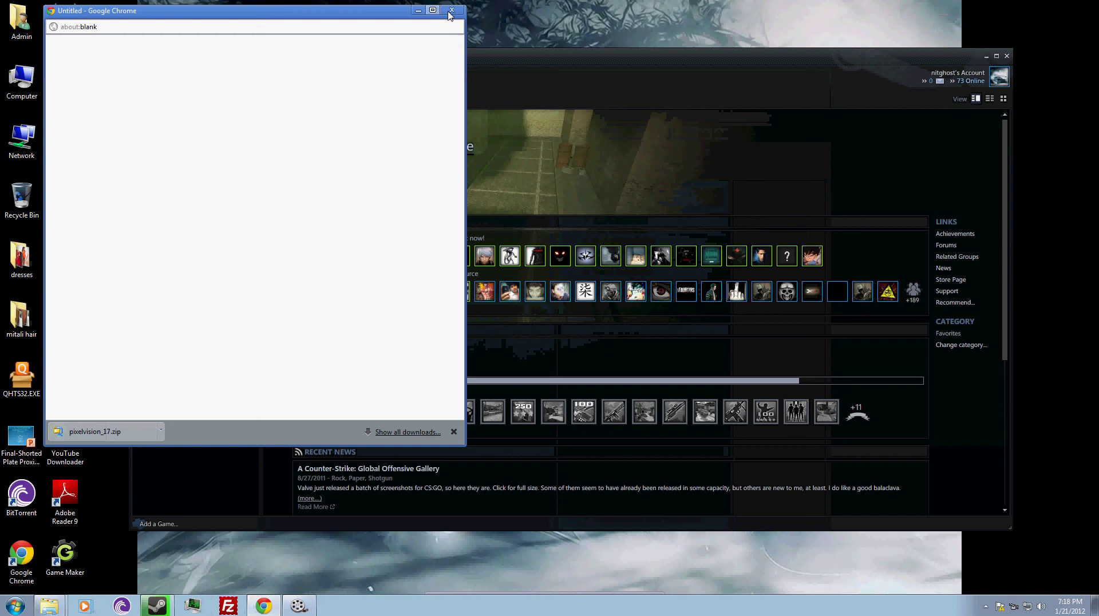
click(450, 13)
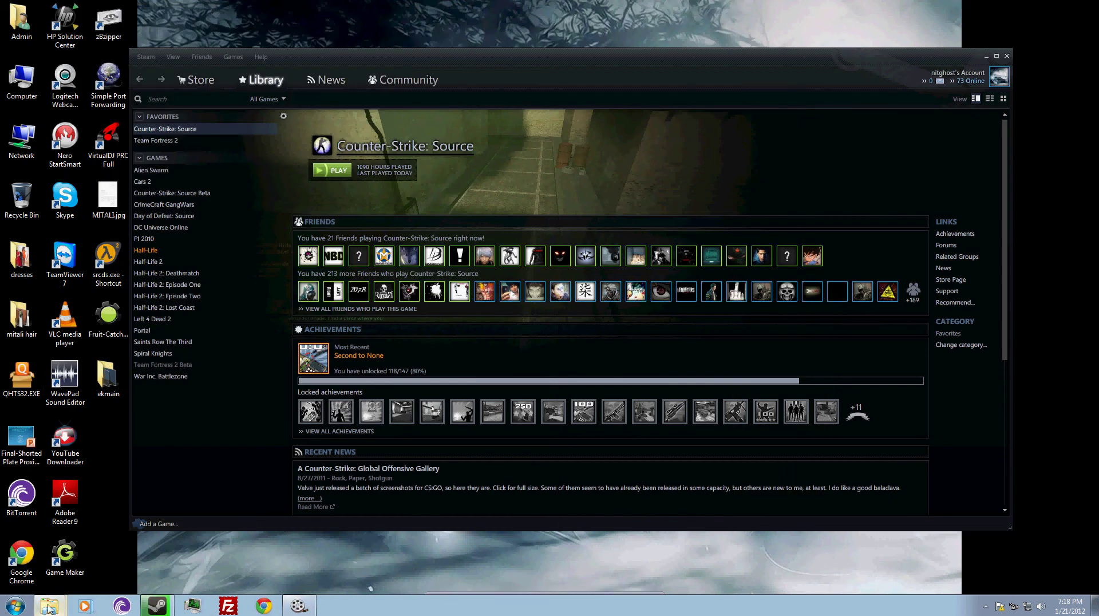
Step: Extract _1109-.rar and pixelvision_17.zip in the Downloads folder, each into its own folder
click(16, 608)
click(16, 608)
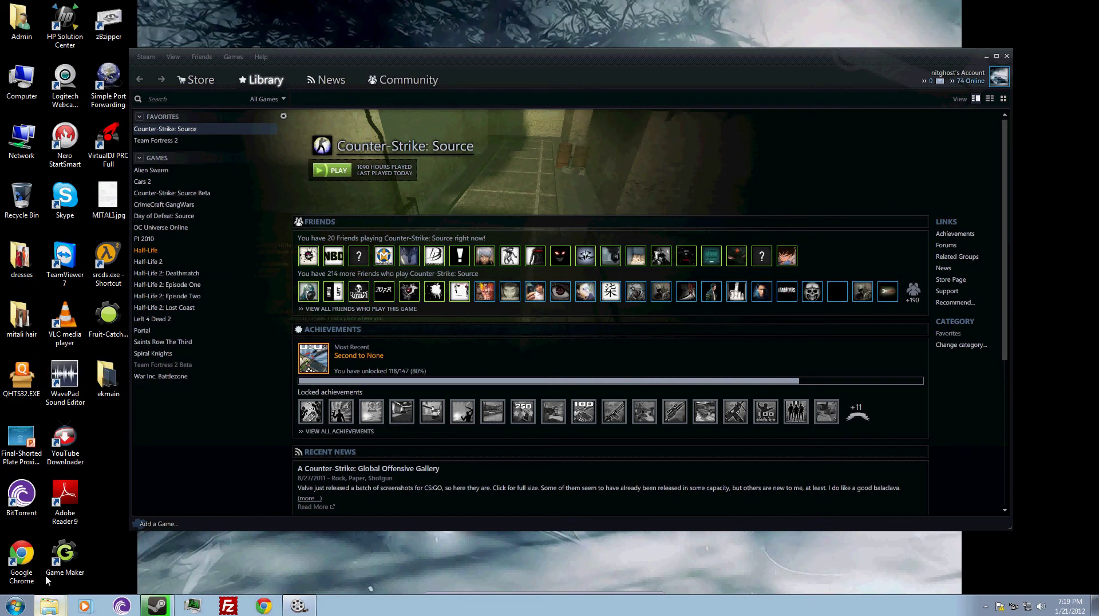
click(49, 607)
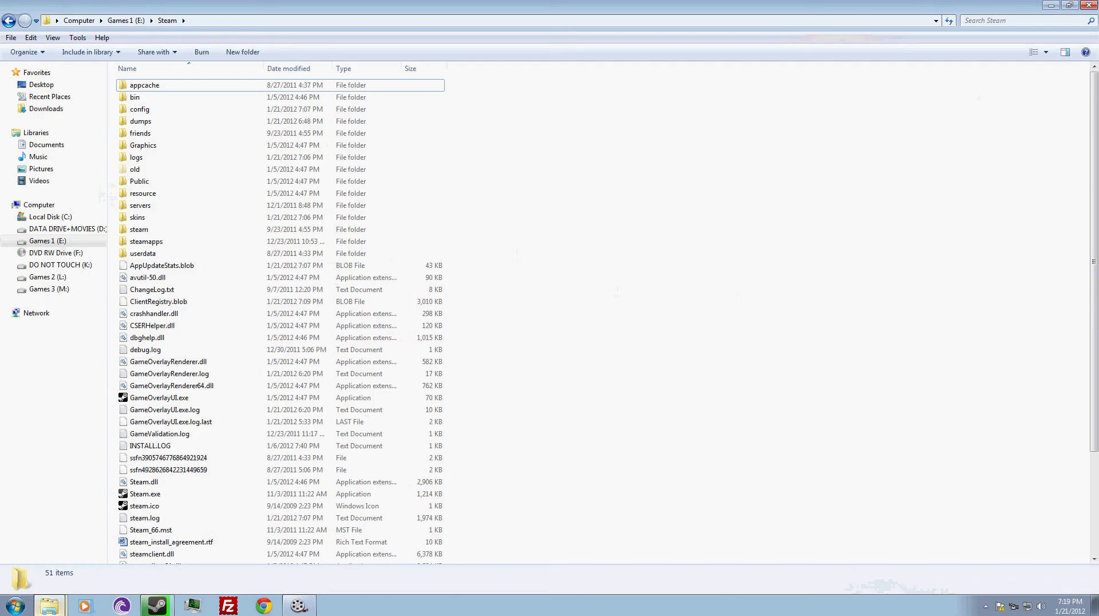
click(63, 108)
click(272, 113)
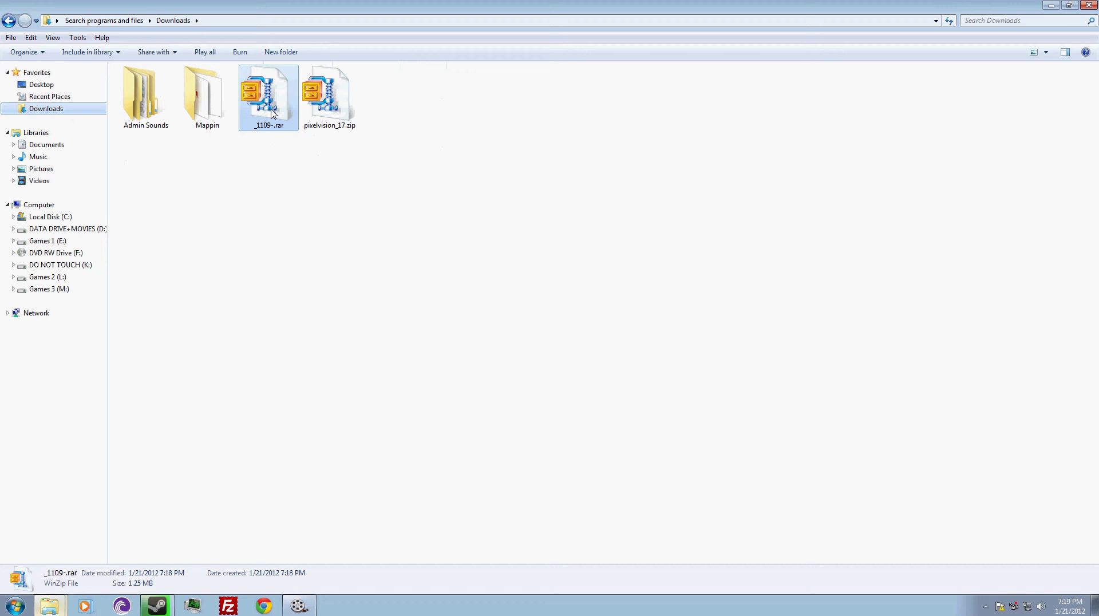
right_click(272, 112)
click(315, 228)
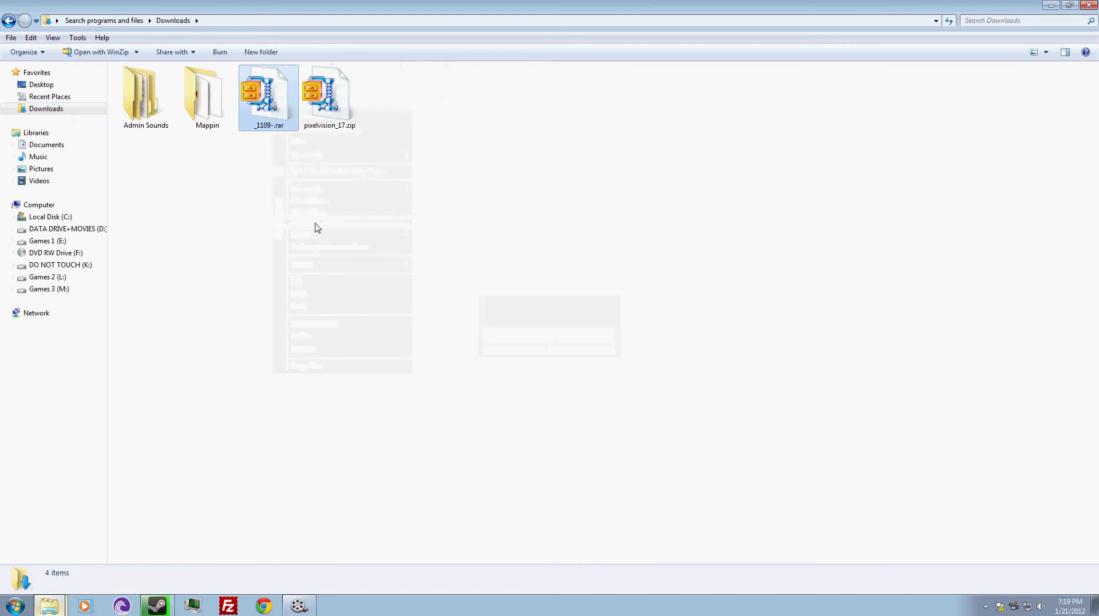
click(334, 112)
right_click(334, 112)
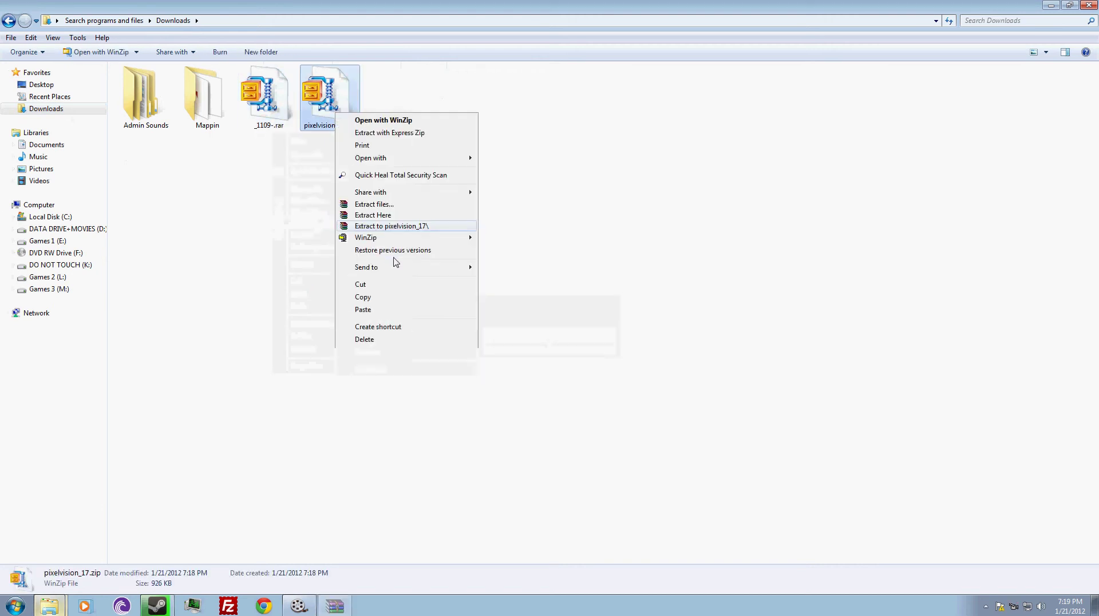
click(395, 258)
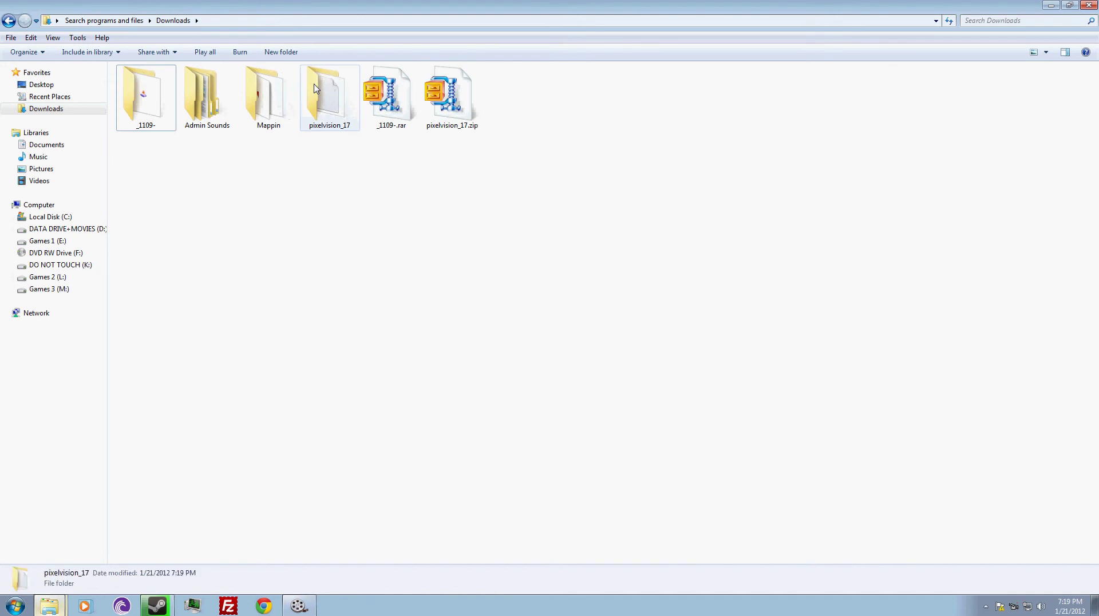
Step: Copy the PixelVision folder from inside the extracted pixelvision_17 folder
double_click(315, 88)
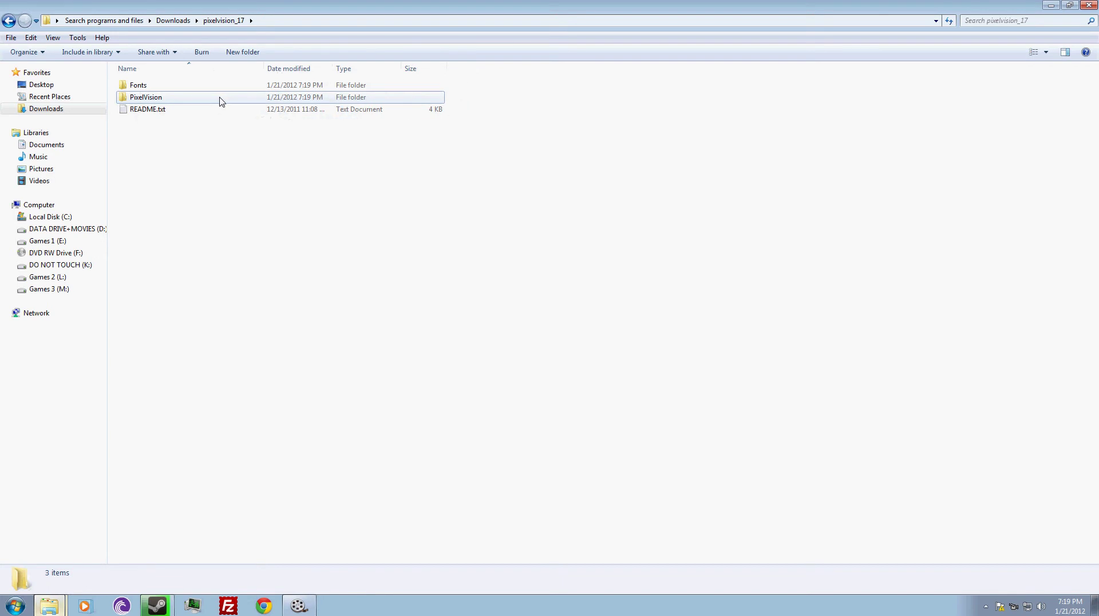
right_click(219, 99)
click(272, 355)
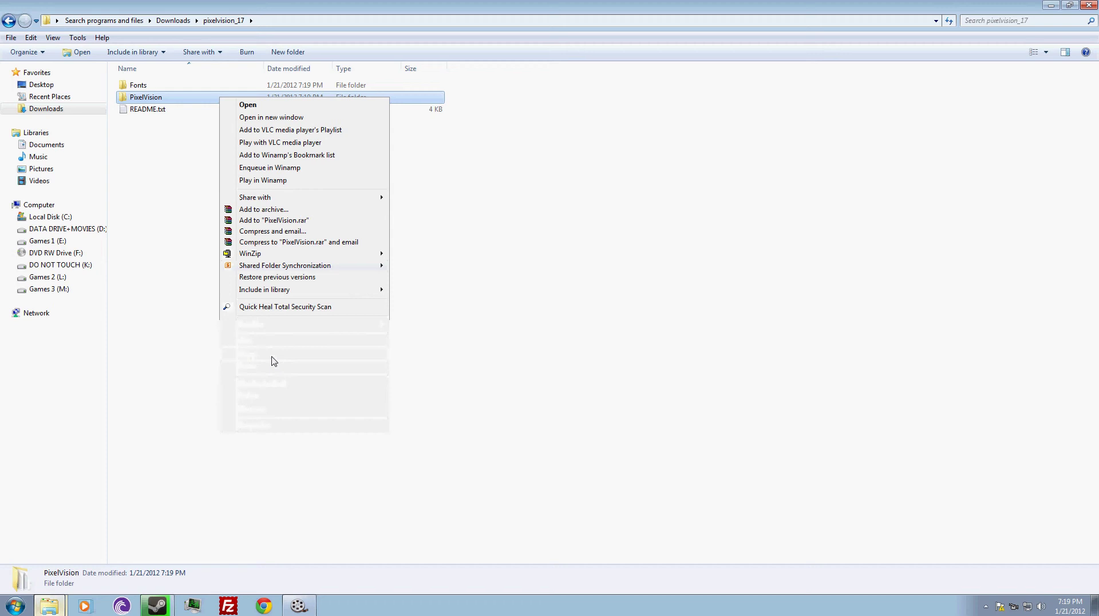
Step: Look through Program Files on Local Disk (C:) for a Steam folder
click(71, 220)
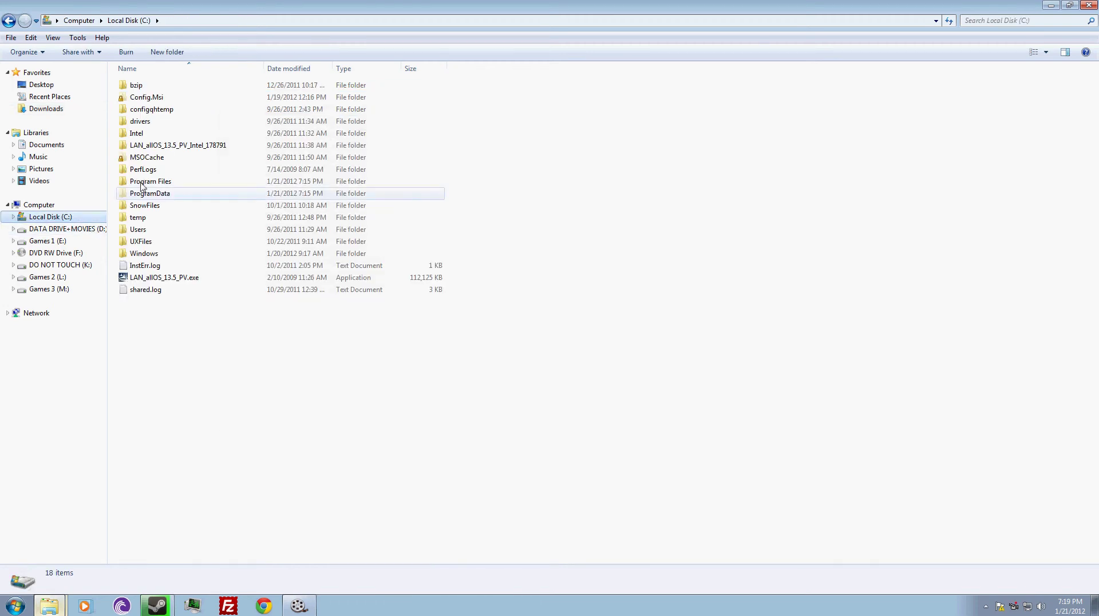
double_click(141, 183)
click(139, 193)
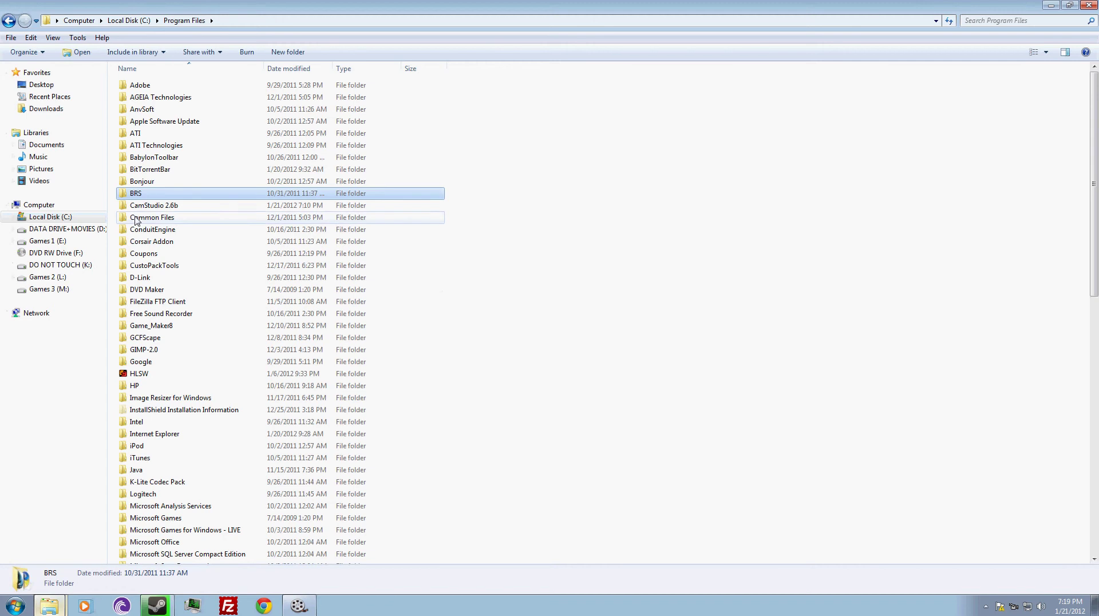
key(s)
key(s)
key(s)
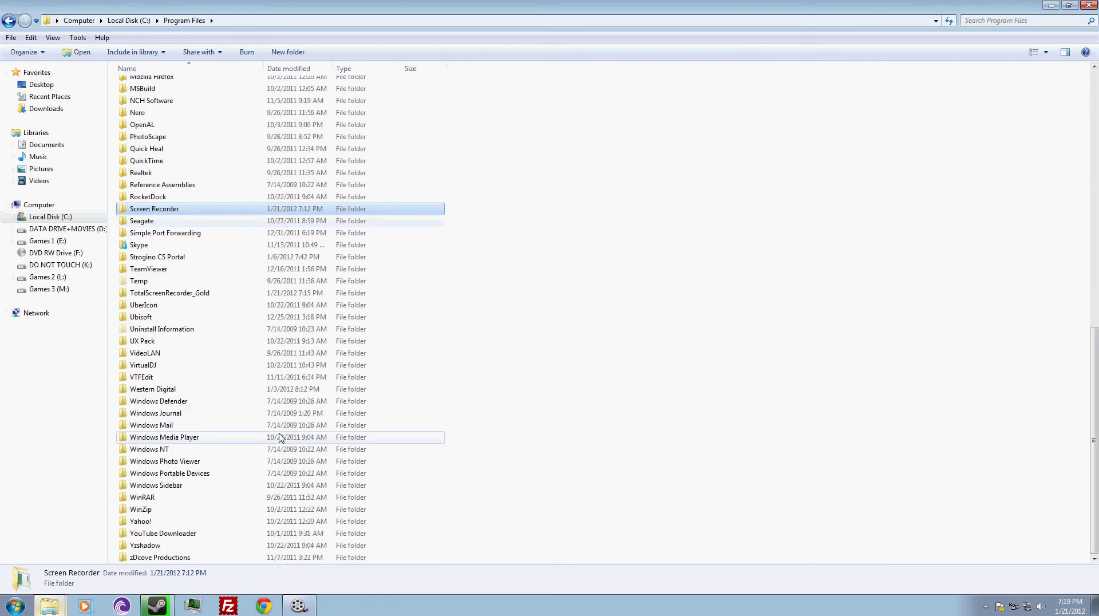
key(s)
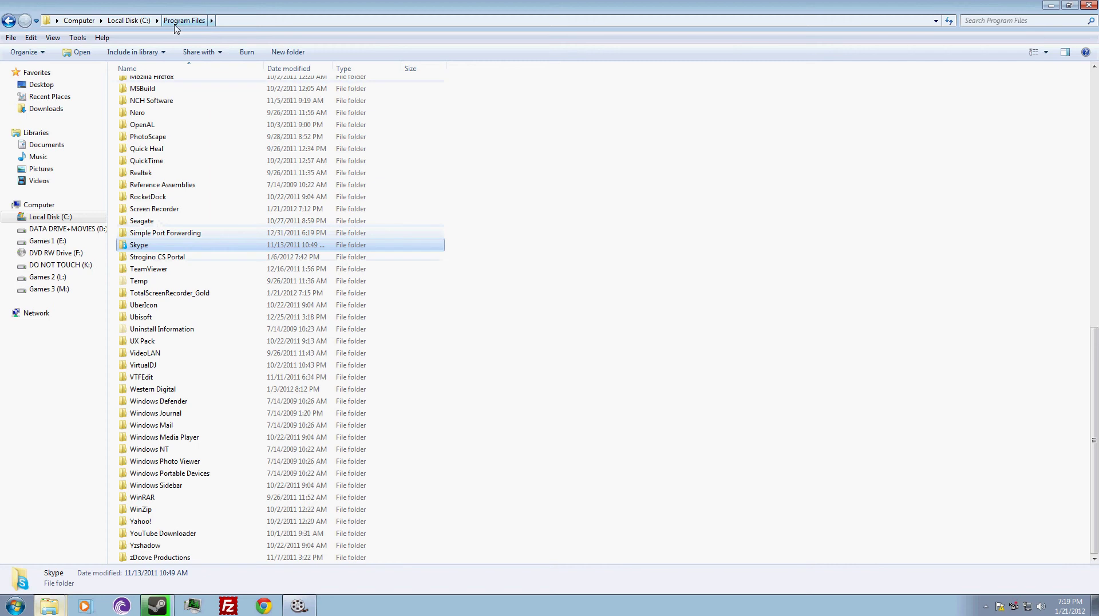
Step: Paste the copied PixelVision folder into the skins folder of Steam on Games 1 (E:)
click(65, 243)
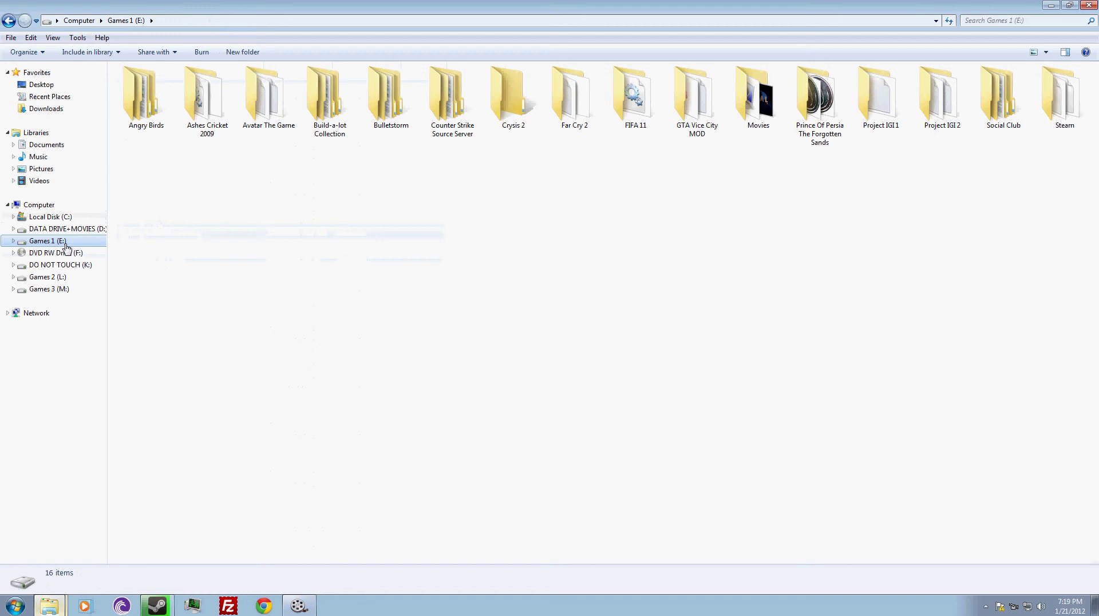
double_click(1059, 106)
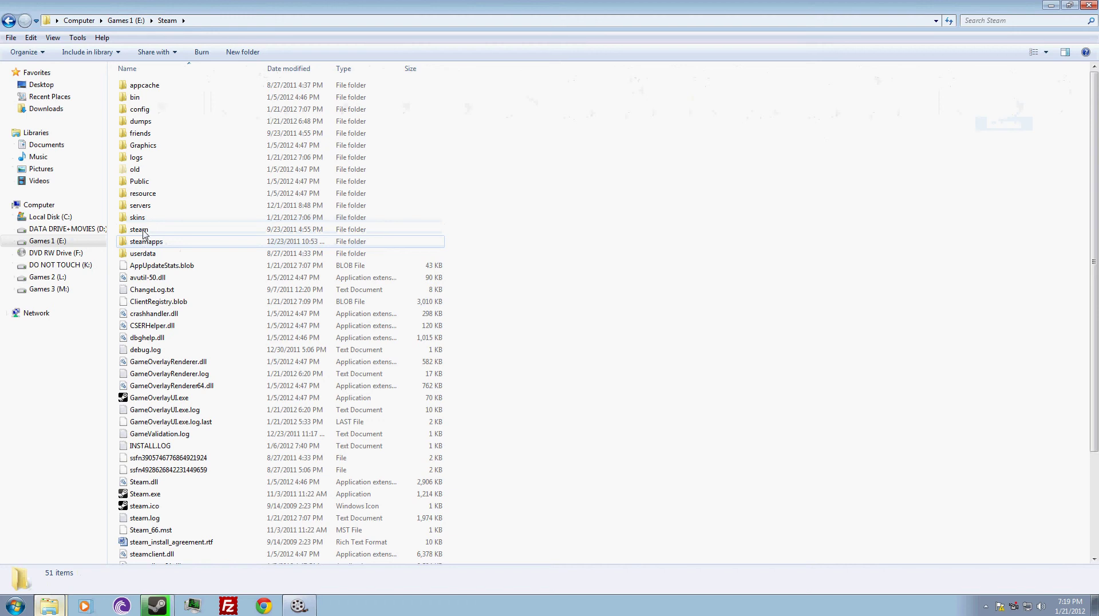
double_click(143, 223)
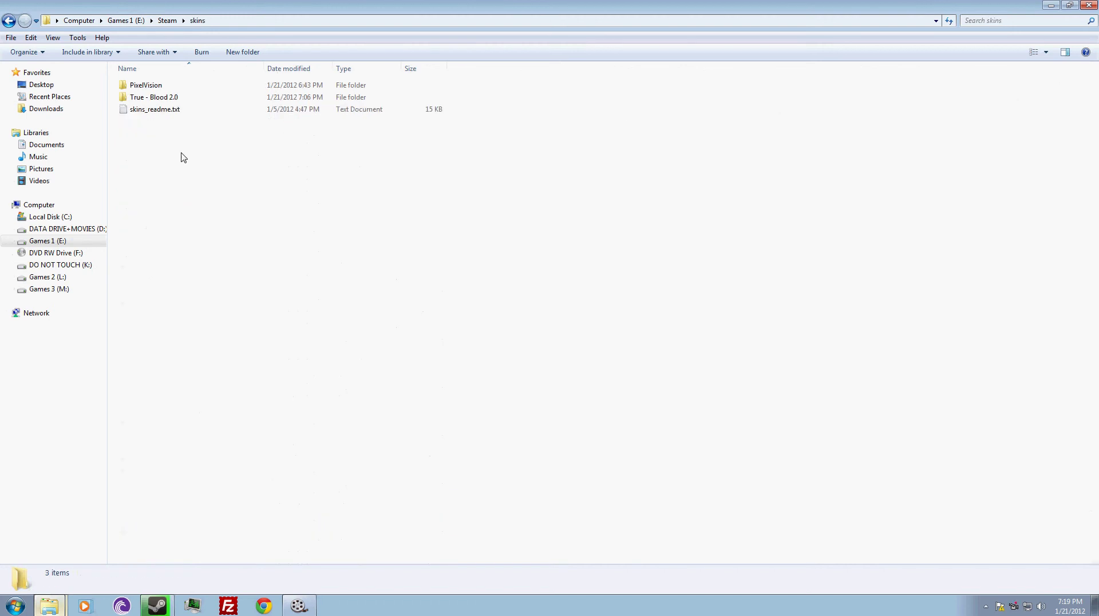
right_click(184, 158)
click(275, 247)
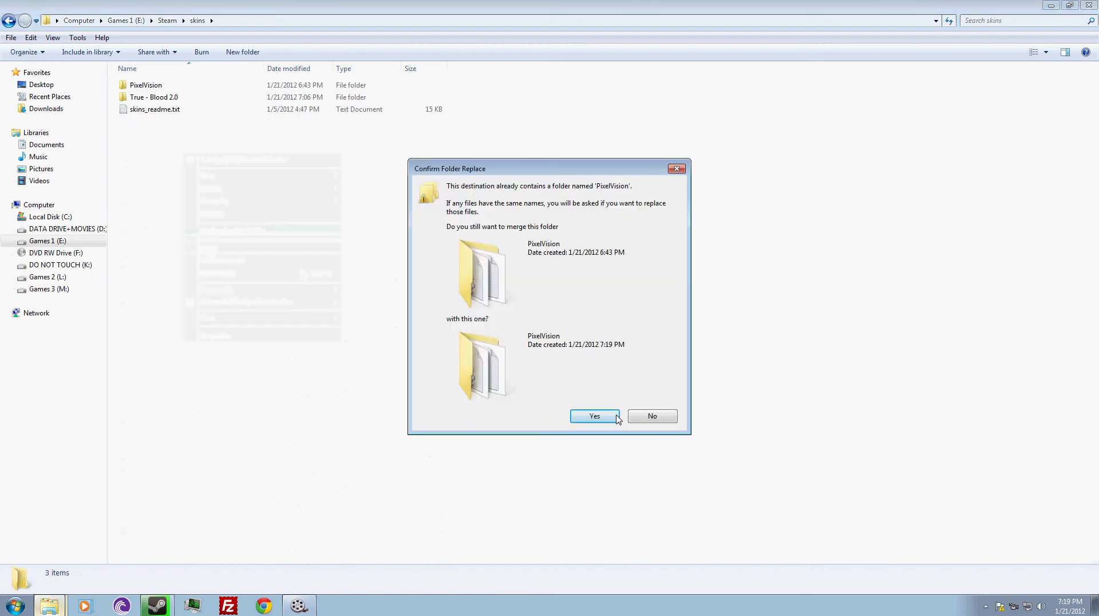
Step: Merge the pasted skin with the existing PixelVision folder, replacing ChangeLog.txt and merging all subfolders
click(589, 414)
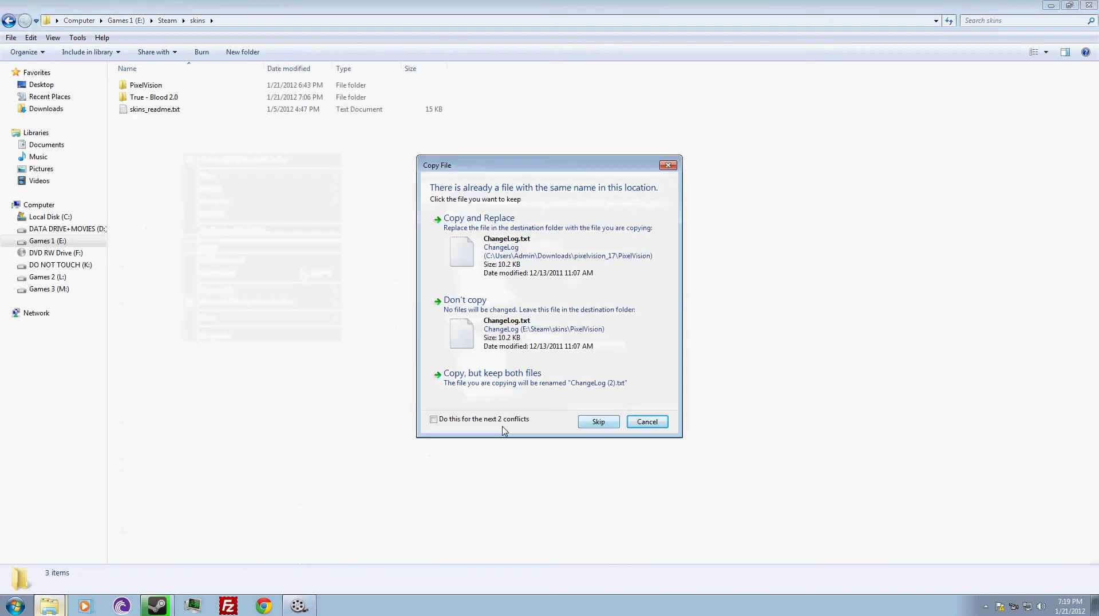
click(558, 266)
click(466, 429)
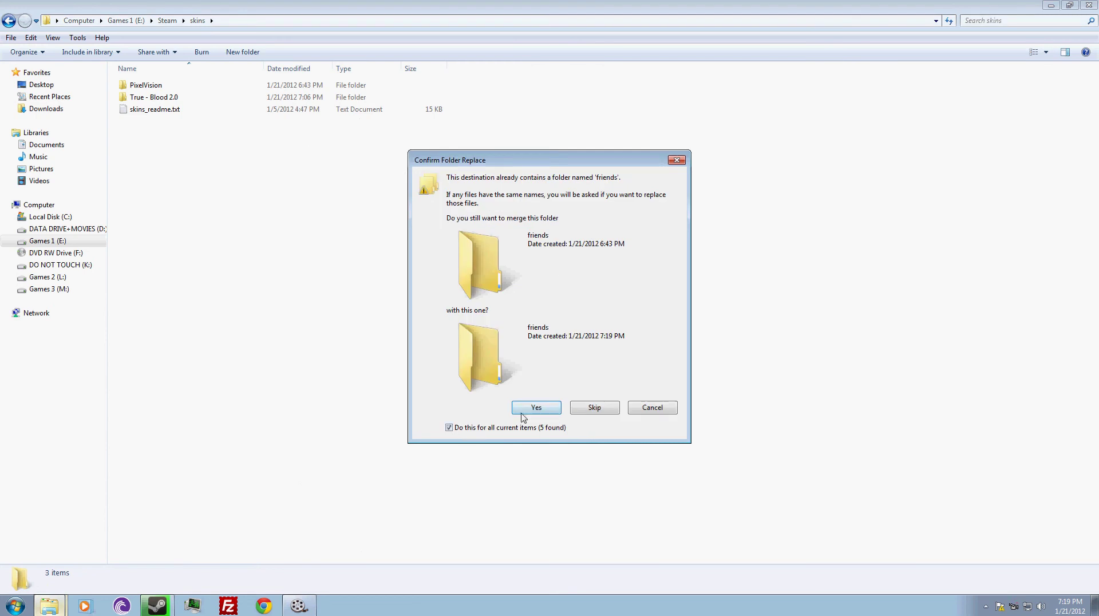
click(522, 412)
click(287, 248)
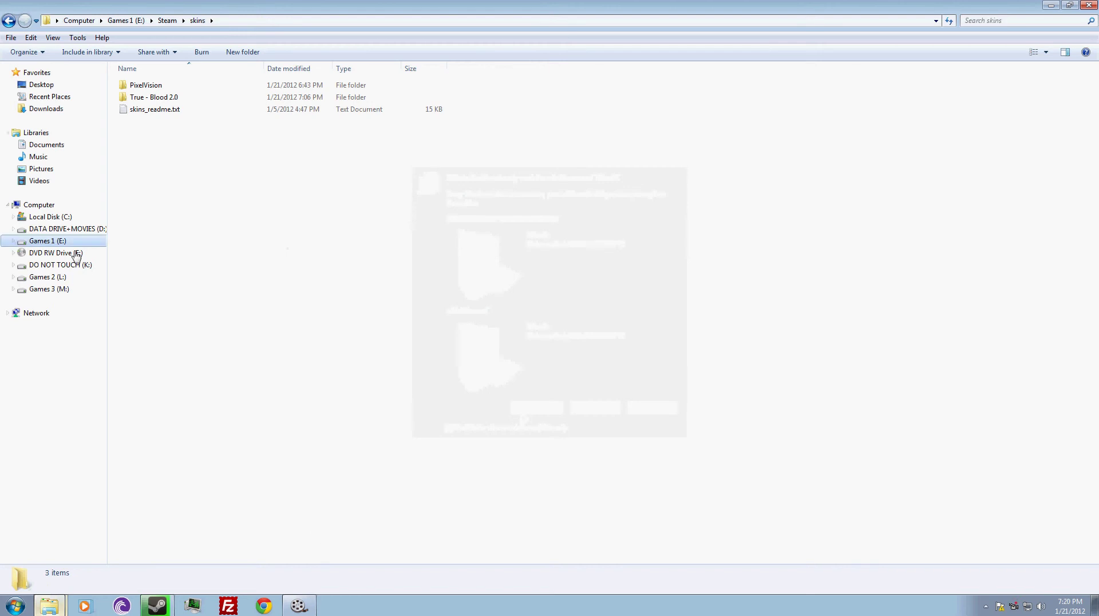
Step: Copy all six SegoeWP font files from the Fonts folder of the extracted pixelvision_17 download
click(33, 112)
double_click(321, 103)
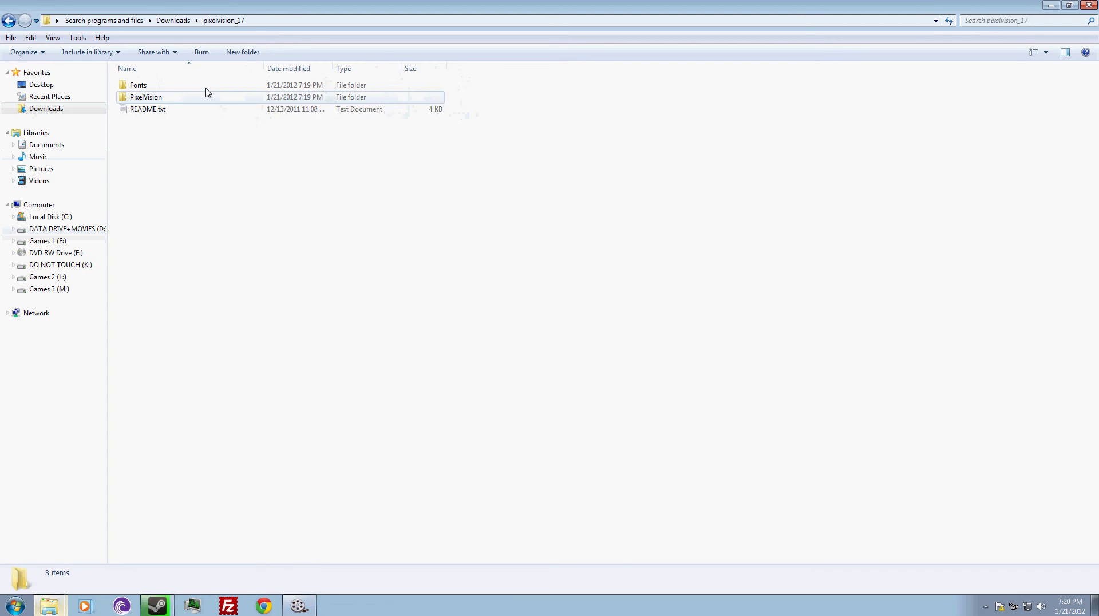
double_click(208, 87)
drag(338, 360, 144, 79)
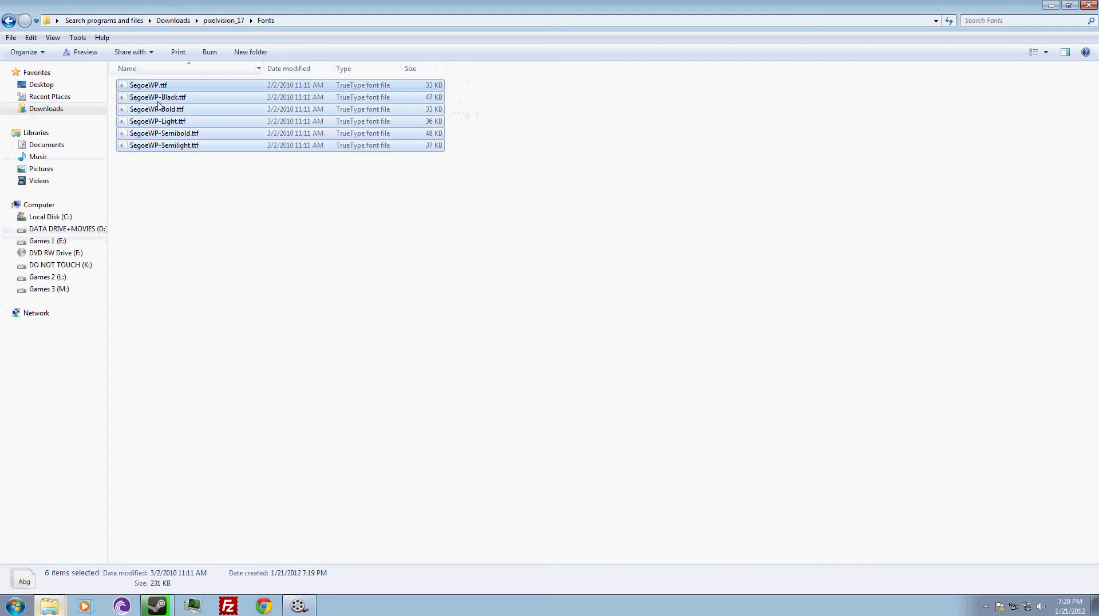
right_click(158, 105)
click(167, 273)
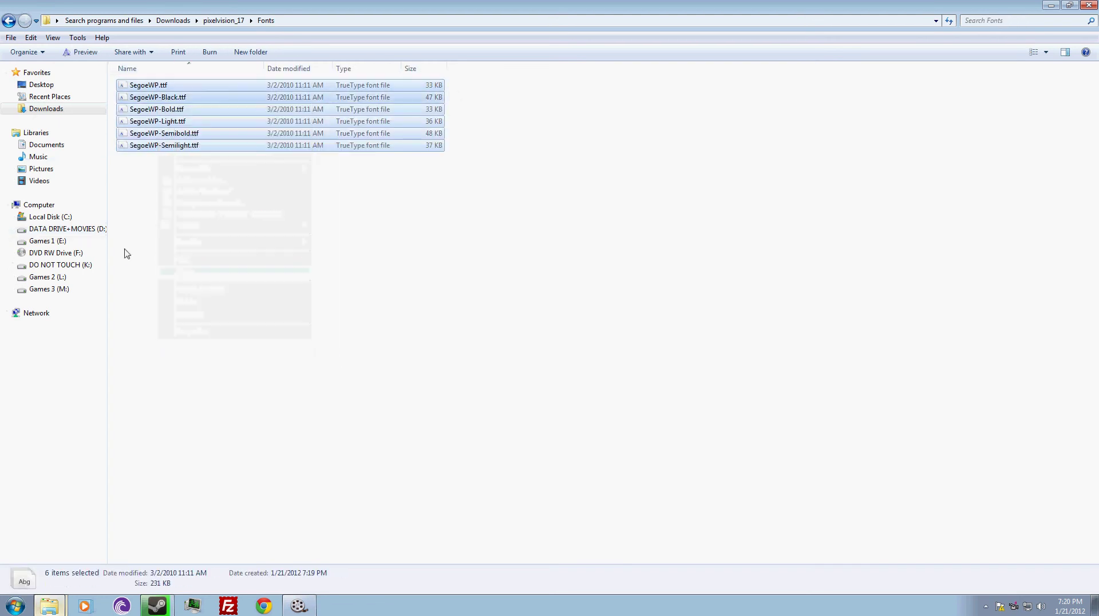
Step: Paste the copied SegoeWP fonts into the Windows Fonts folder on Local Disk (C:), replacing the installed versions, and return to Downloads
click(51, 217)
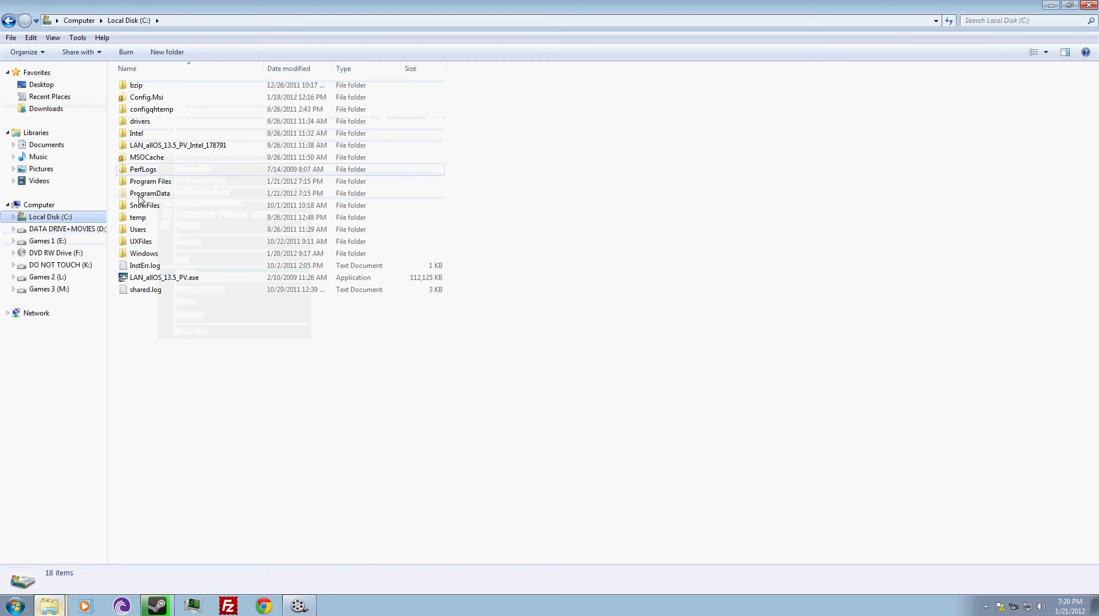
double_click(144, 254)
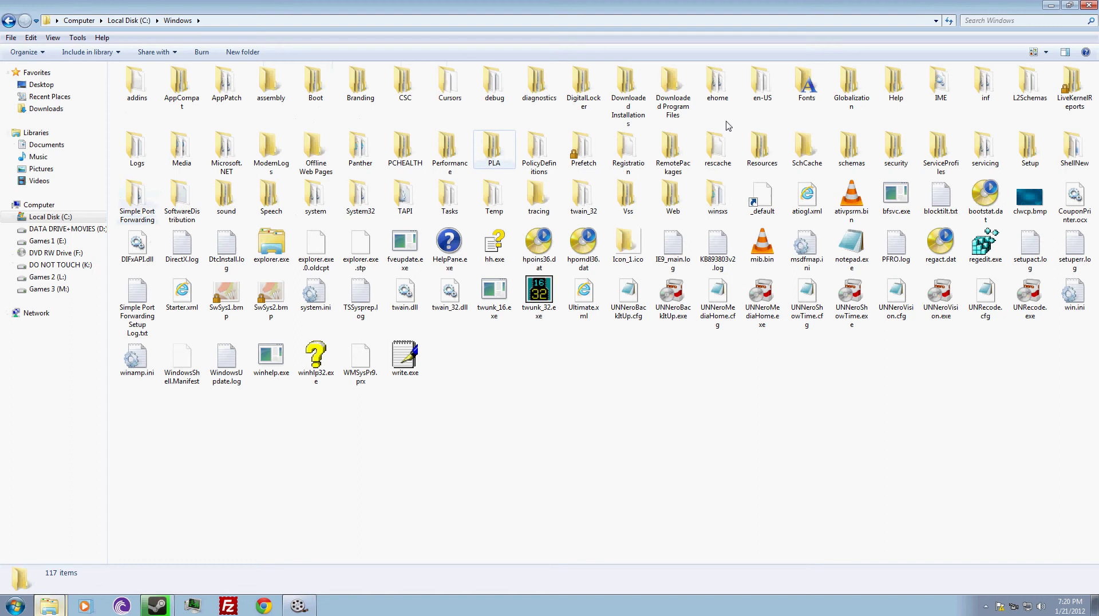
double_click(807, 83)
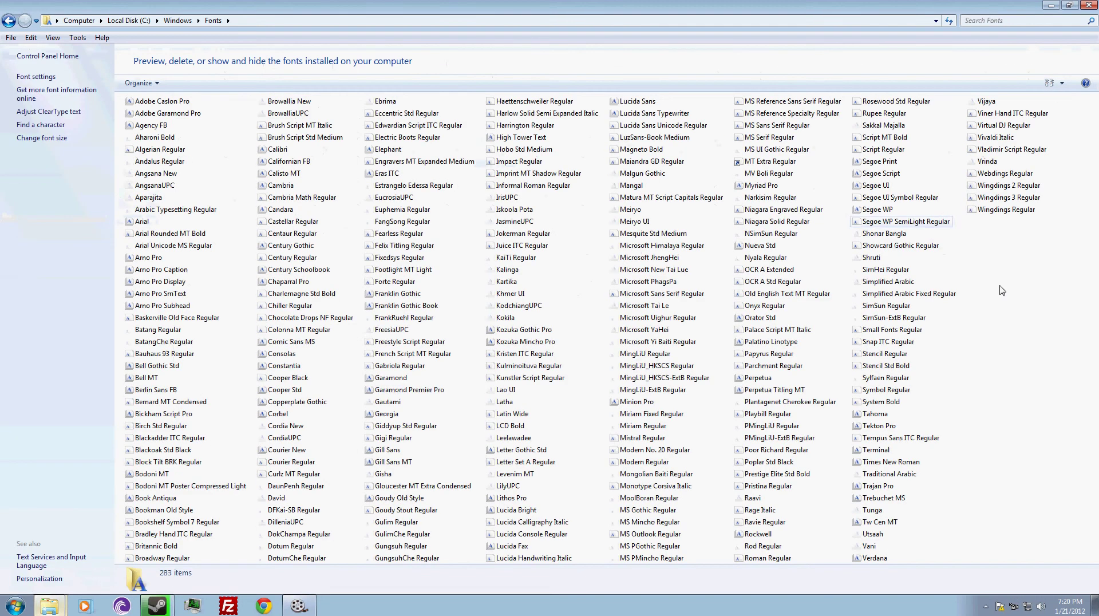
right_click(998, 265)
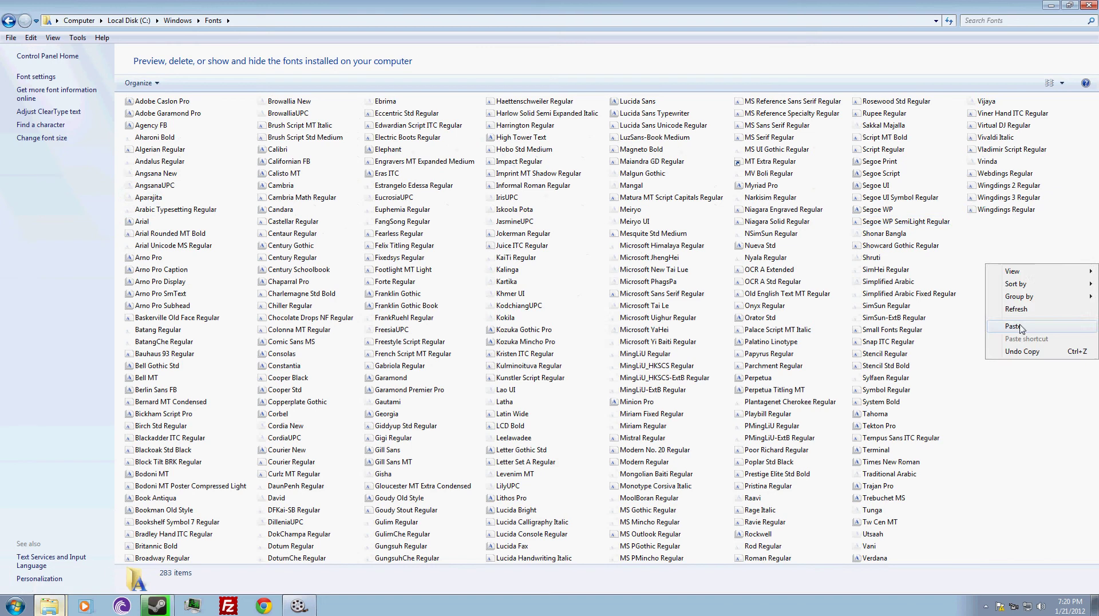
click(1021, 328)
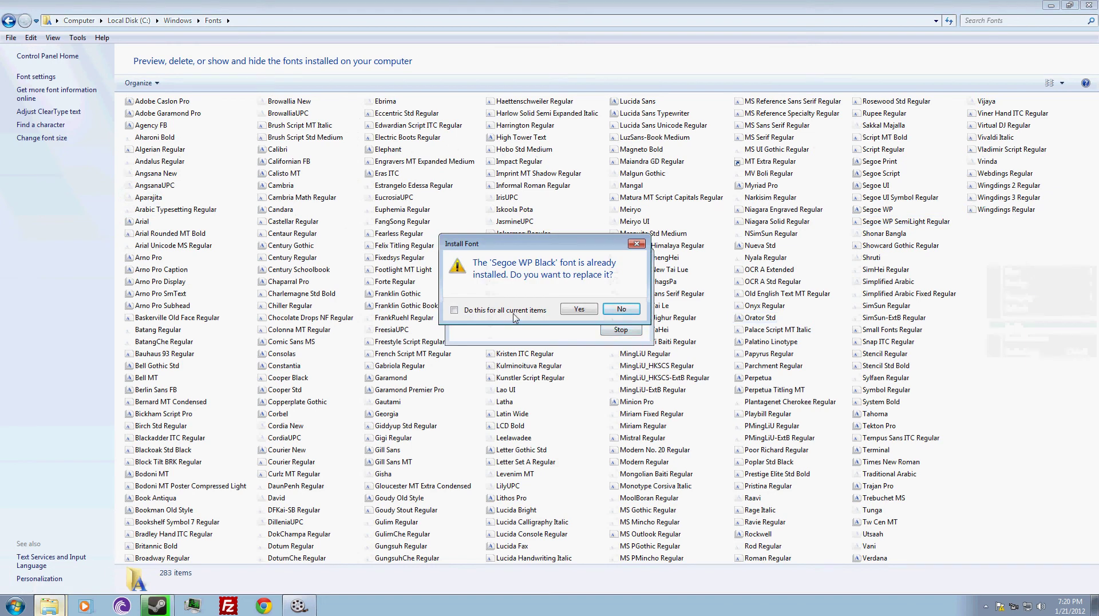
click(577, 313)
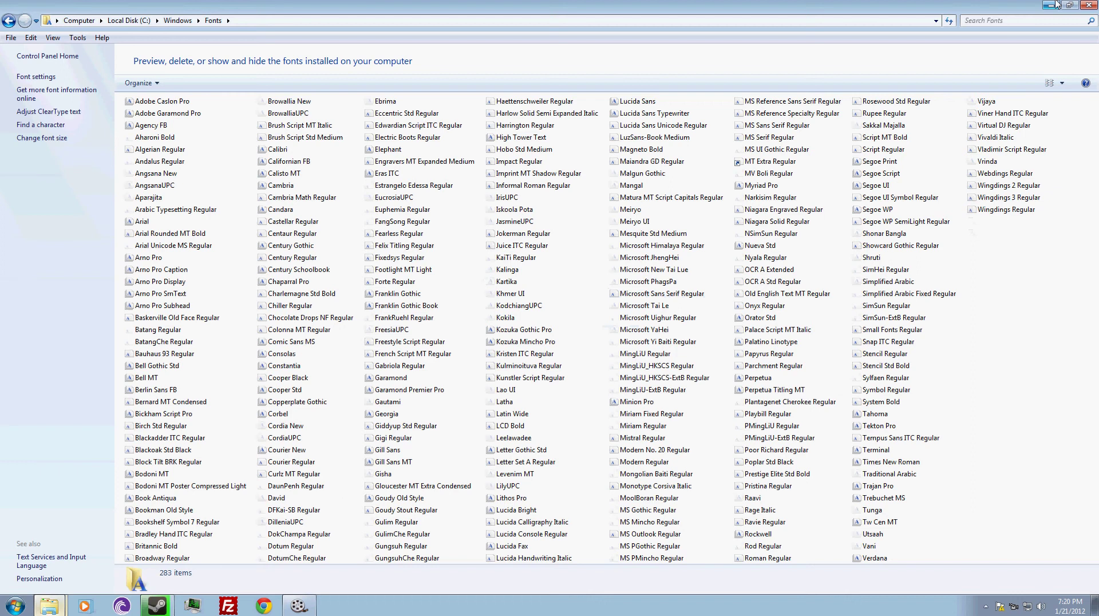
key(BackSpace)
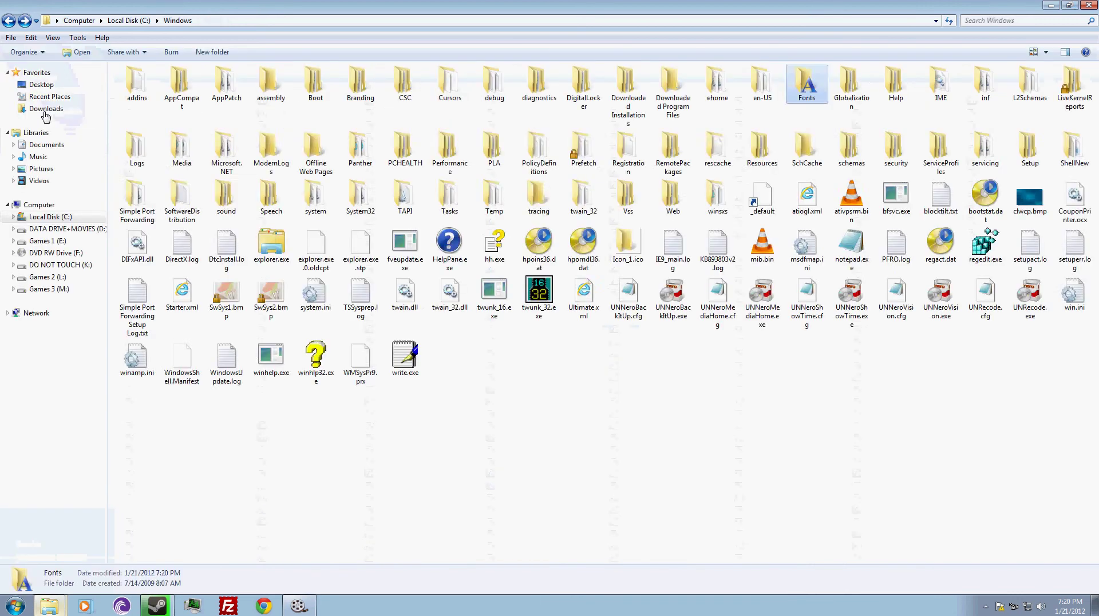
click(46, 113)
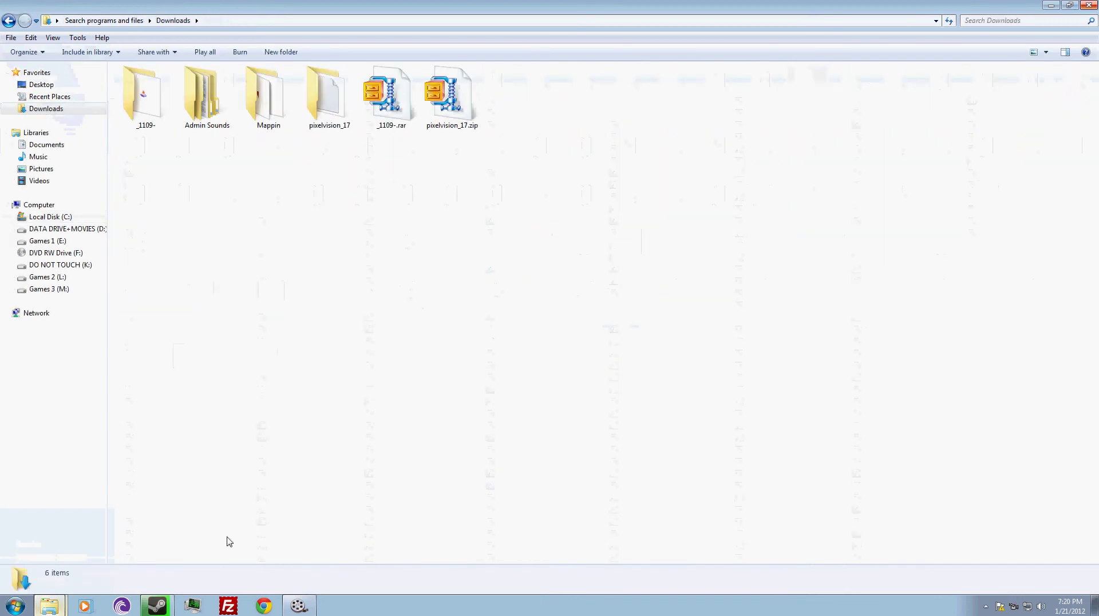
Step: Switch to Steam and choose PixelVision as the skin in the interface settings, then apply the settings
click(157, 606)
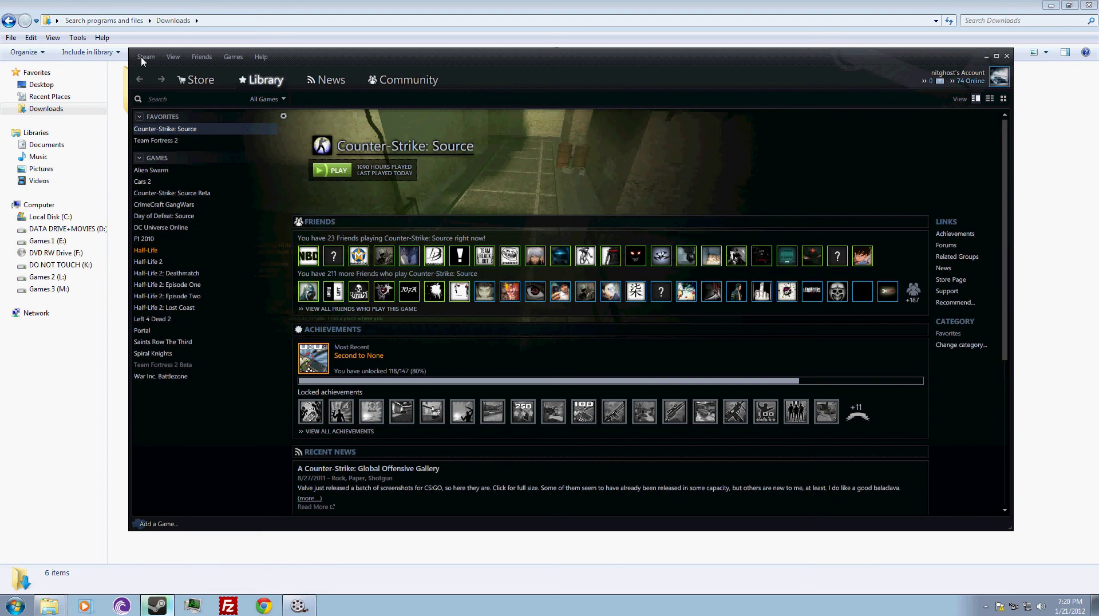
click(144, 57)
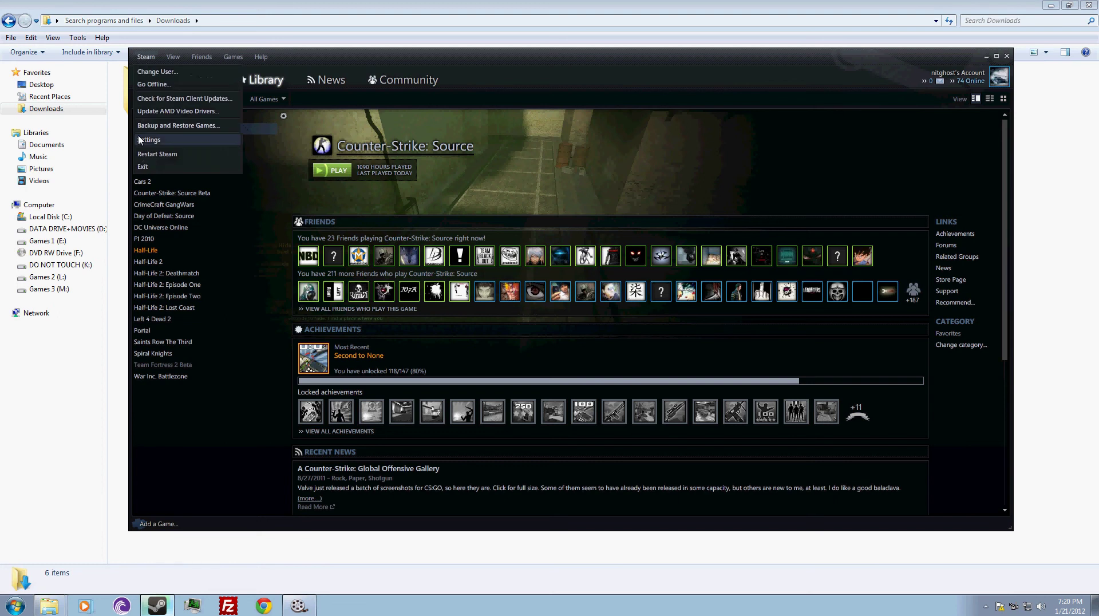
click(140, 141)
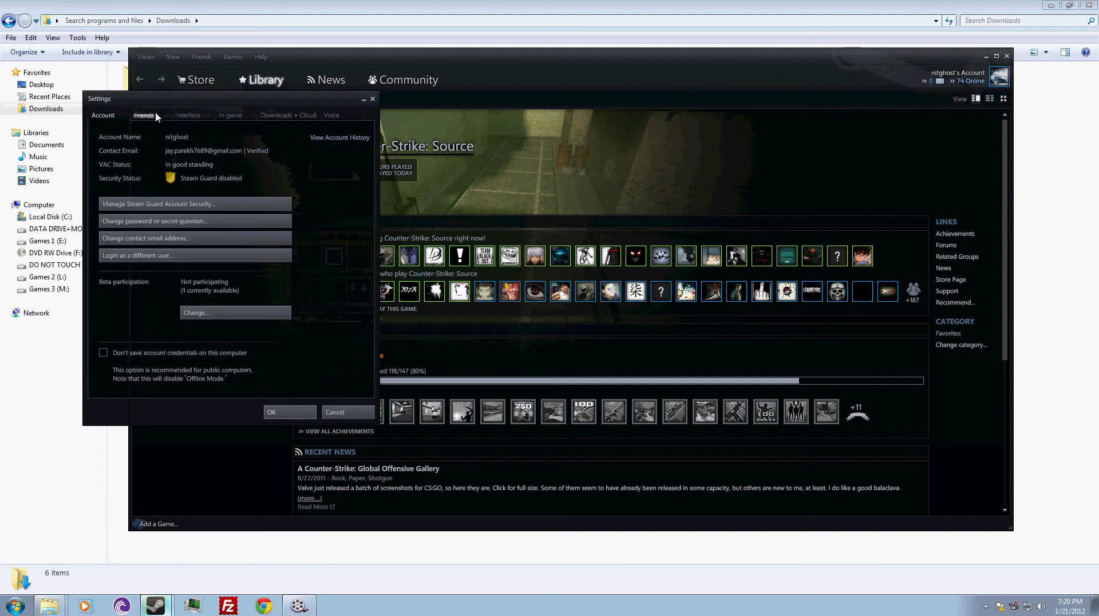
click(185, 116)
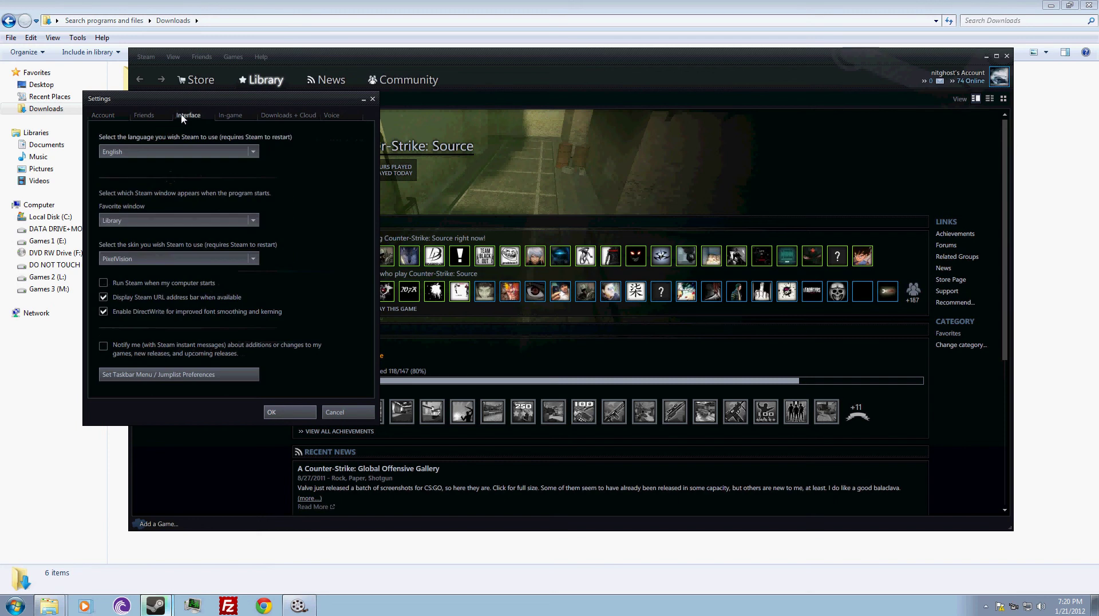
click(170, 258)
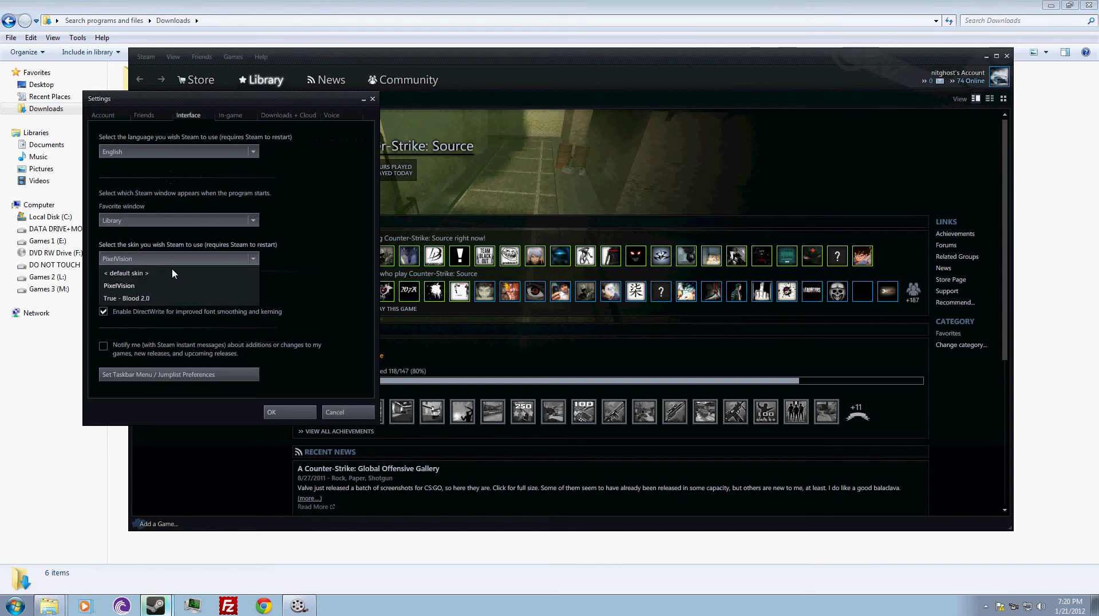
click(170, 291)
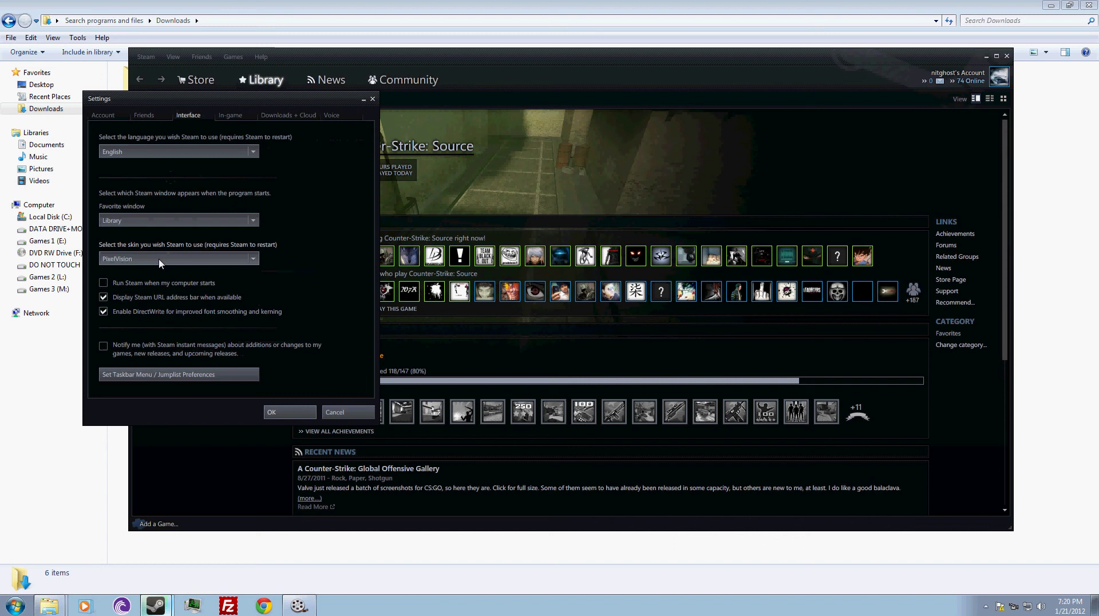
click(288, 412)
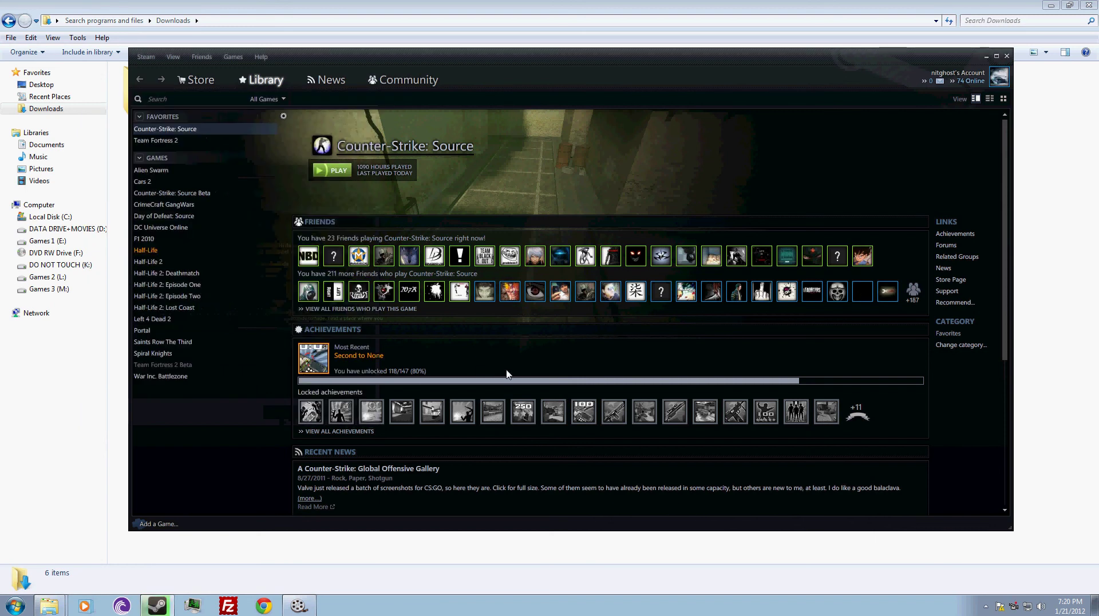
Step: Run True-Blood2.0Installer.exe from the _1109- folder in Downloads and agree to its license terms
click(40, 110)
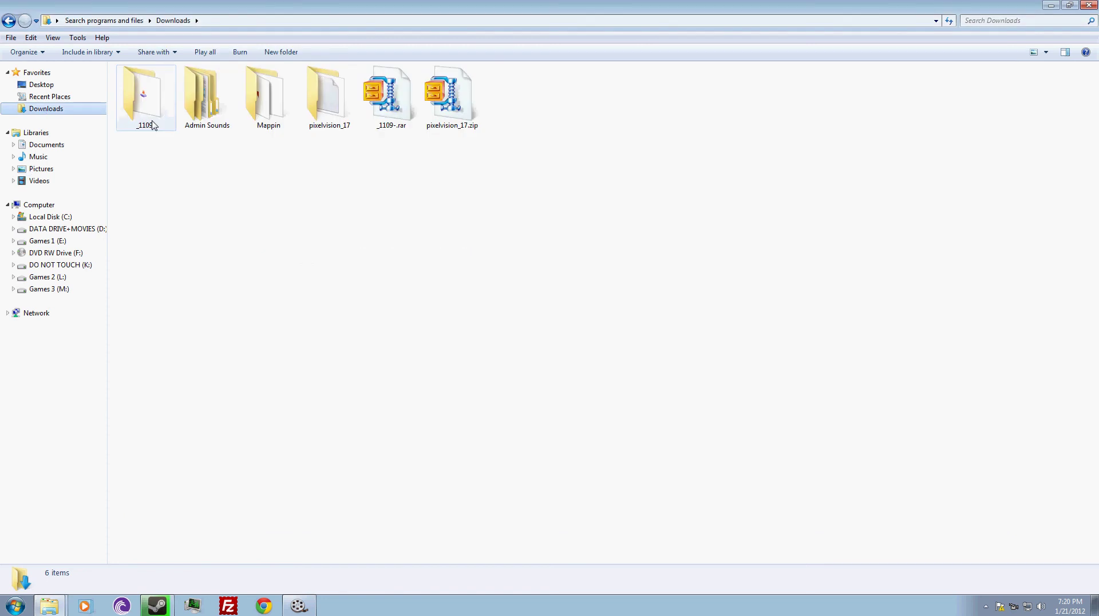
click(153, 124)
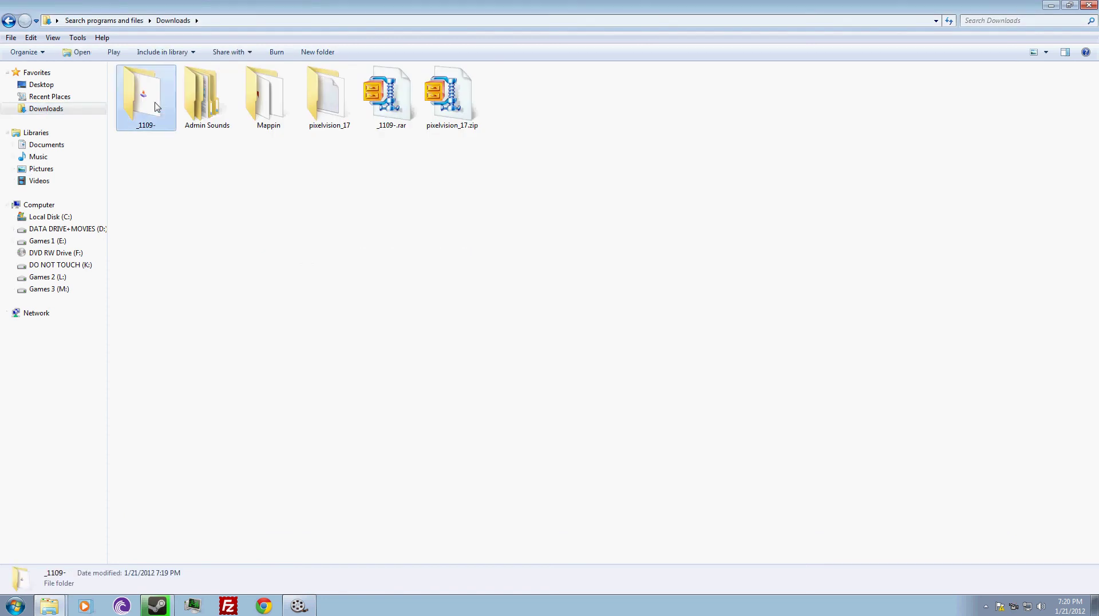
double_click(150, 104)
double_click(150, 86)
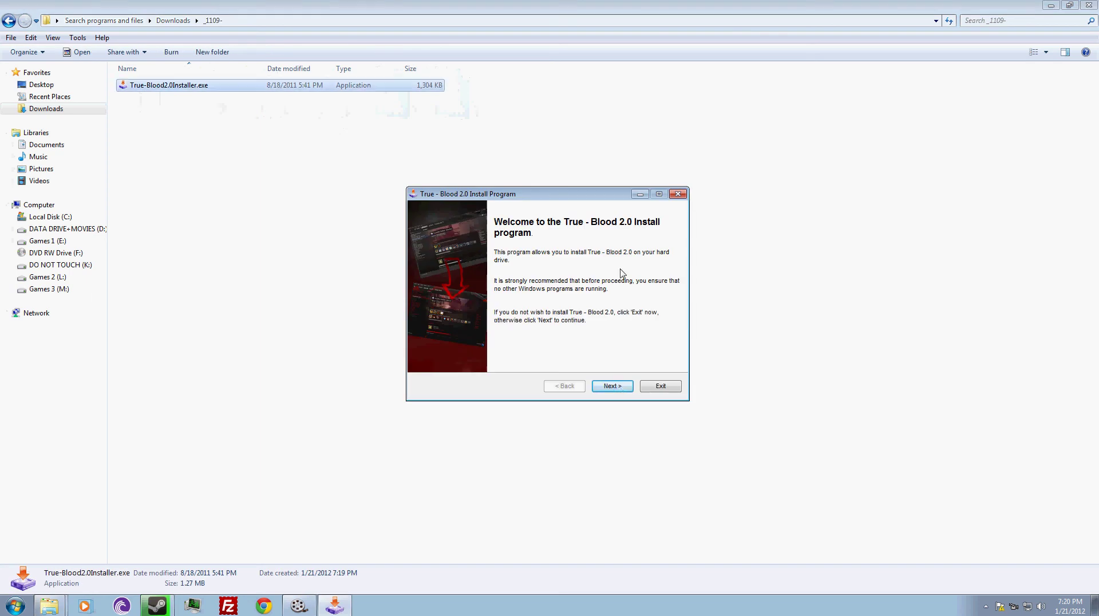
click(614, 387)
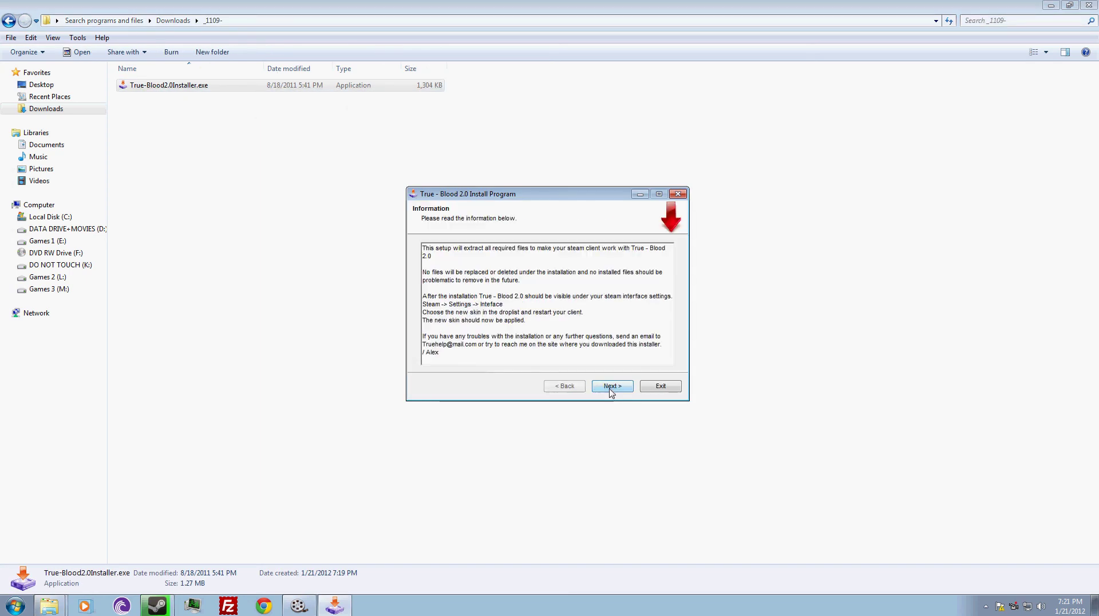
click(612, 387)
click(513, 350)
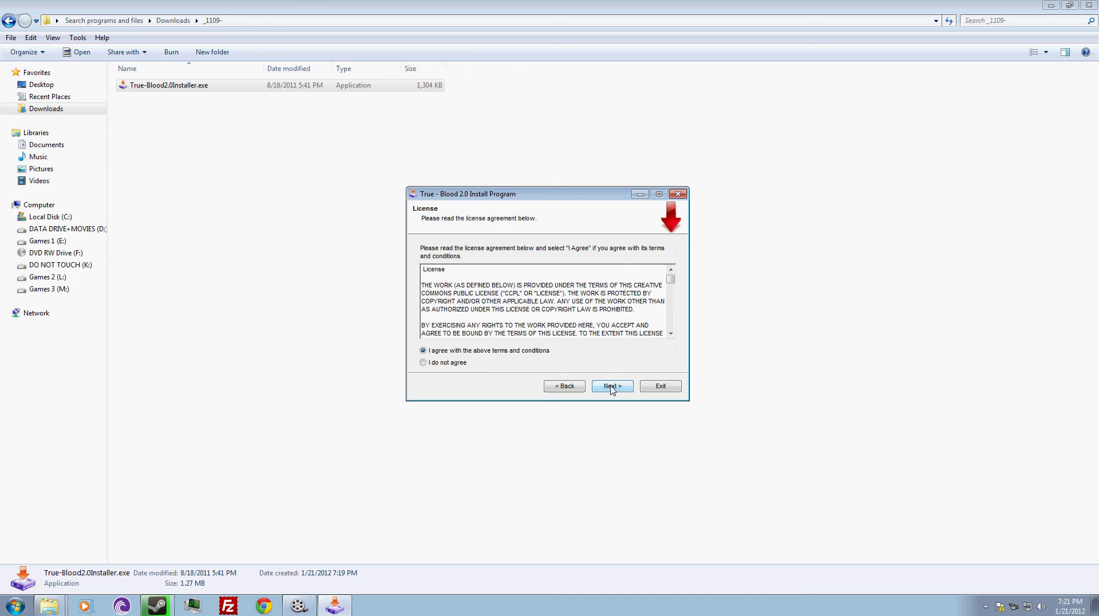
click(610, 388)
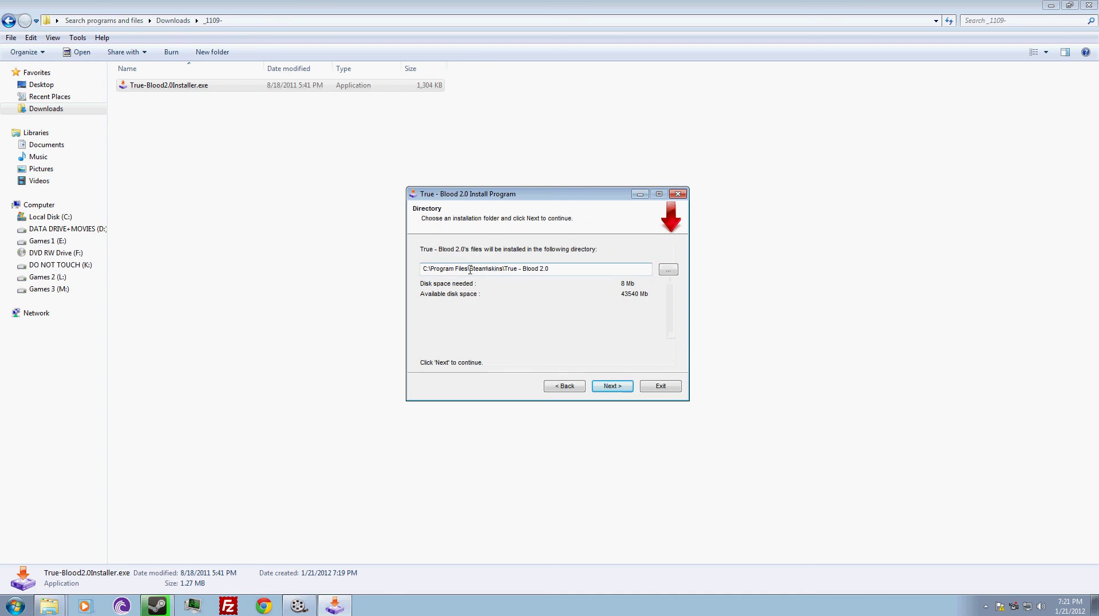
Step: Set the installation directory to E:\Steam\skins\True - Blood 2.0, install the skin and exit the installer
drag(469, 270, 387, 269)
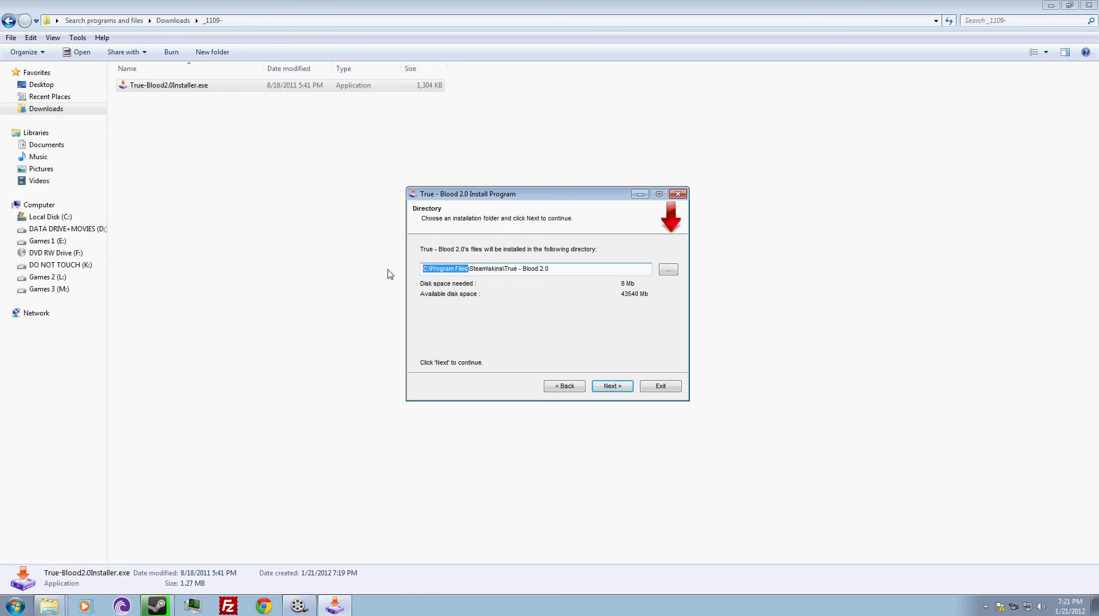
key(BackSpace)
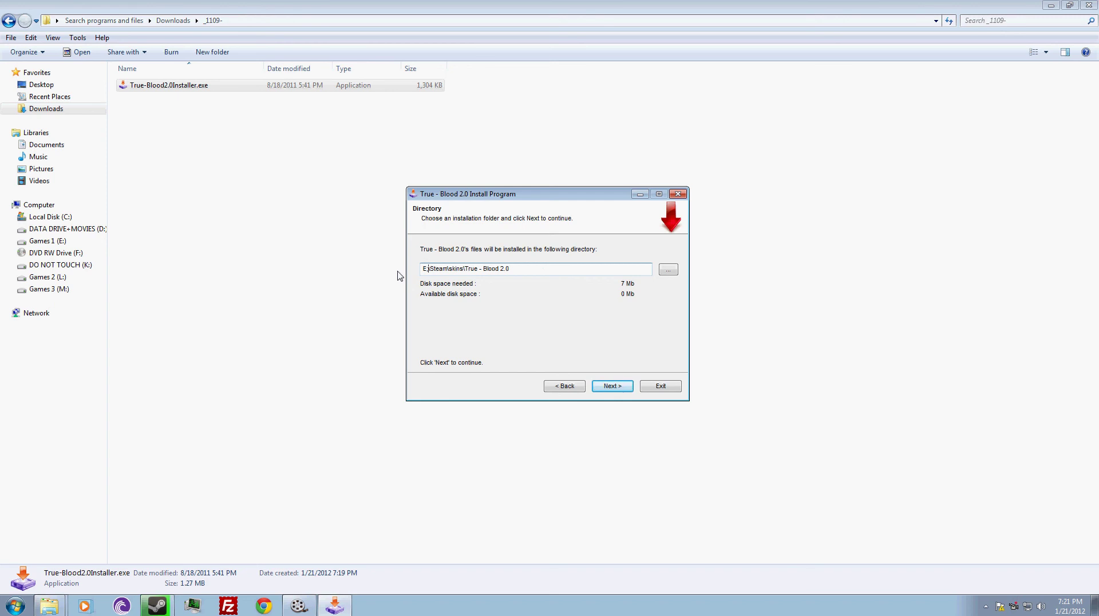
text(E:)
click(615, 388)
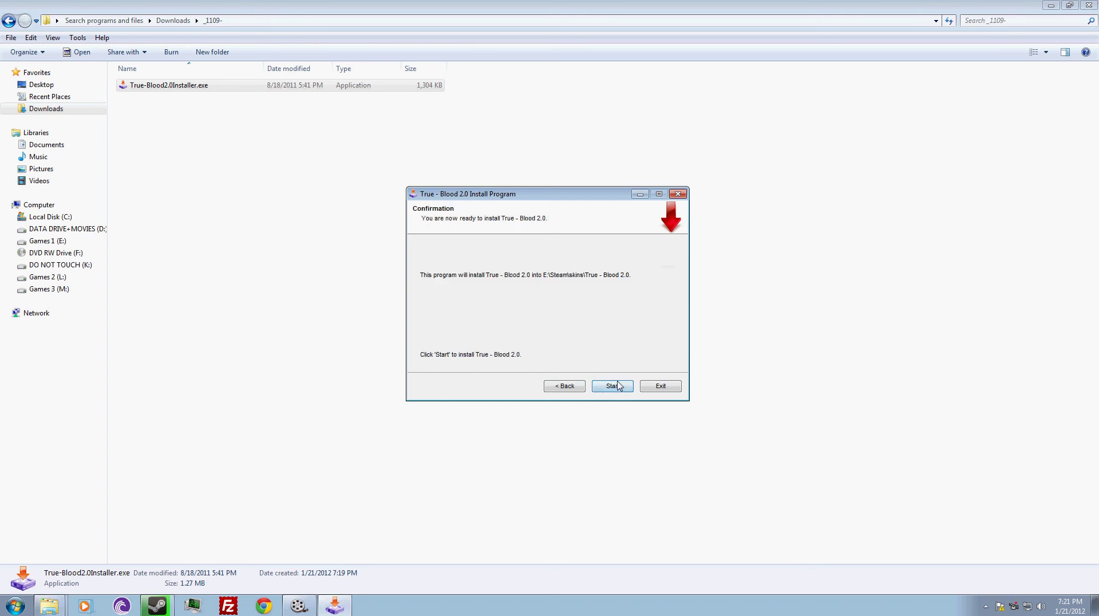
click(616, 387)
click(660, 386)
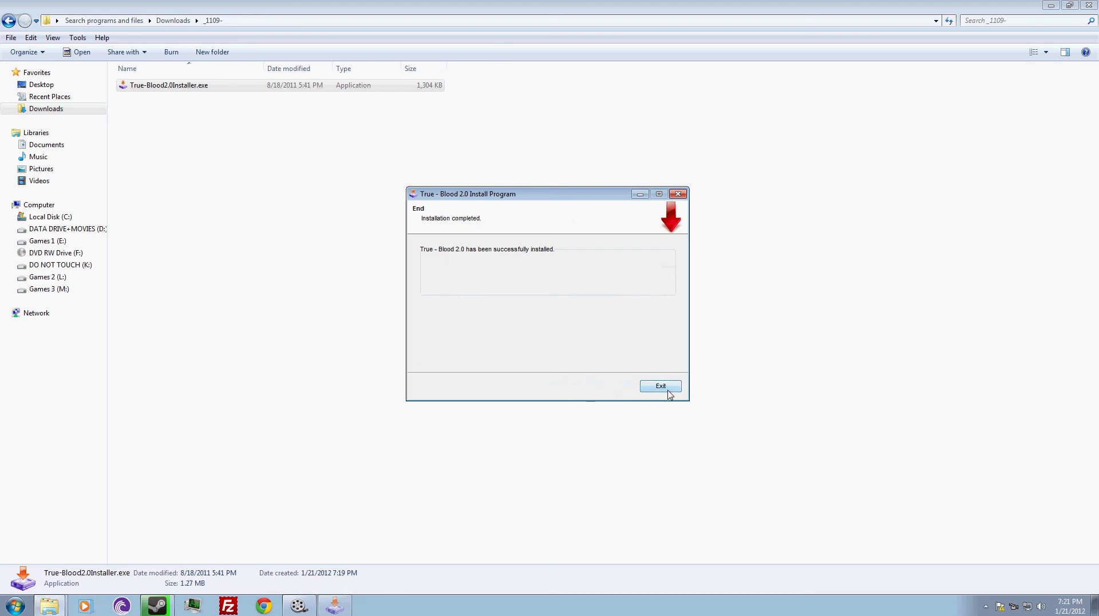
Step: Check the contents of the True - Blood 2.0 folder in Steam's skins folder on Games 1 (E:)
key(BackSpace)
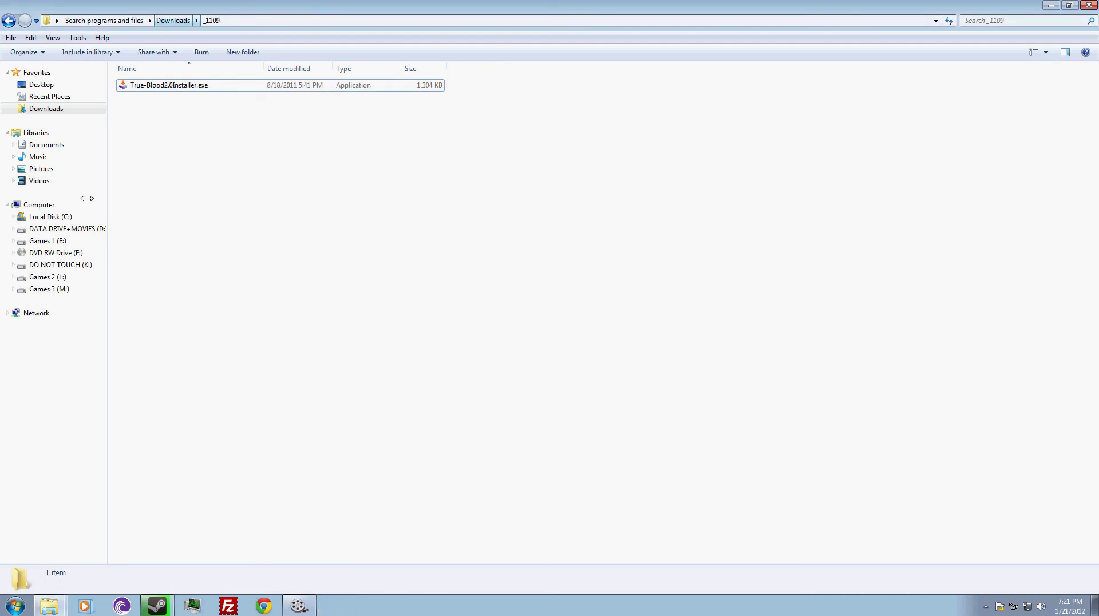
click(79, 241)
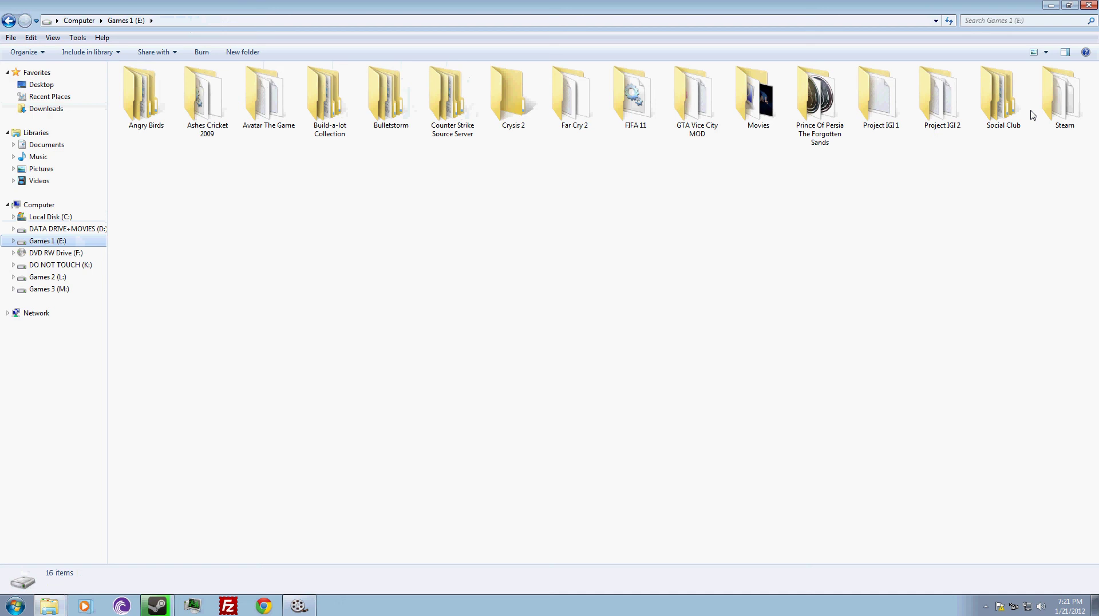
double_click(1047, 122)
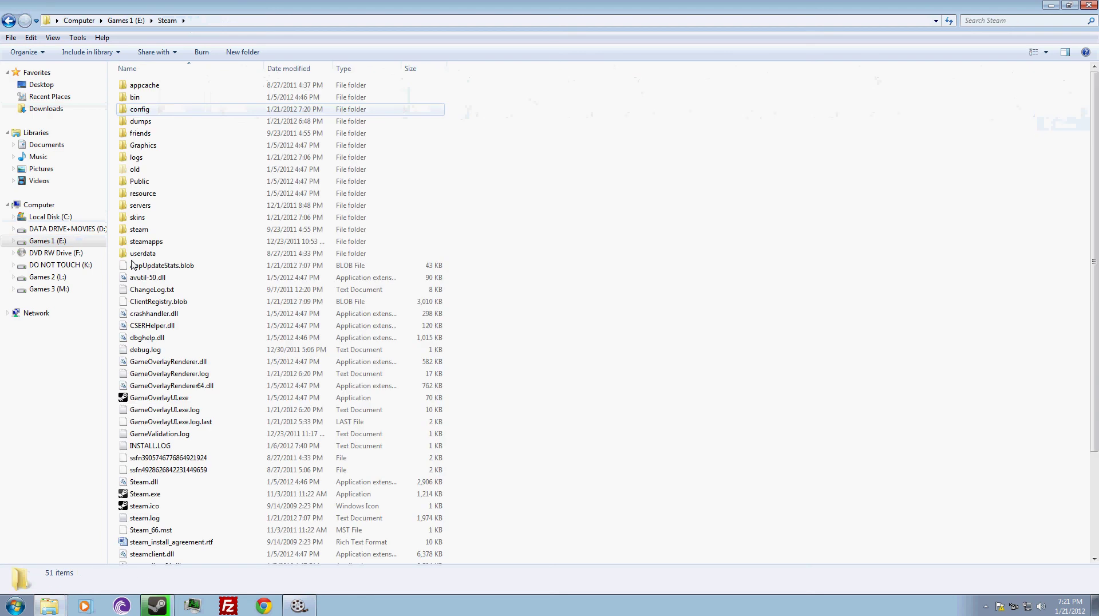
double_click(138, 217)
double_click(146, 97)
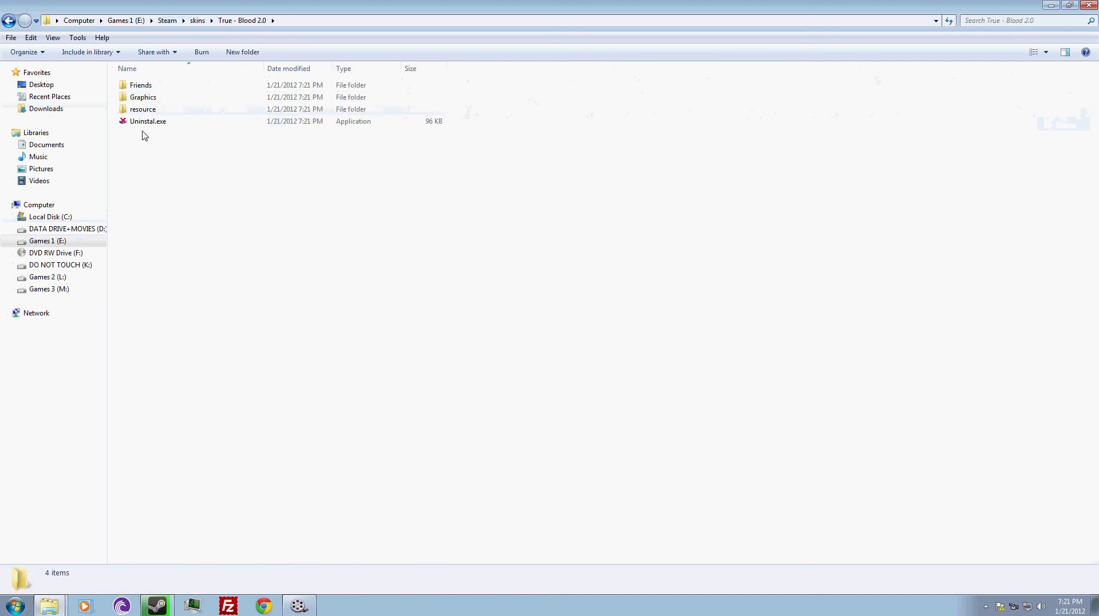
key(BackSpace)
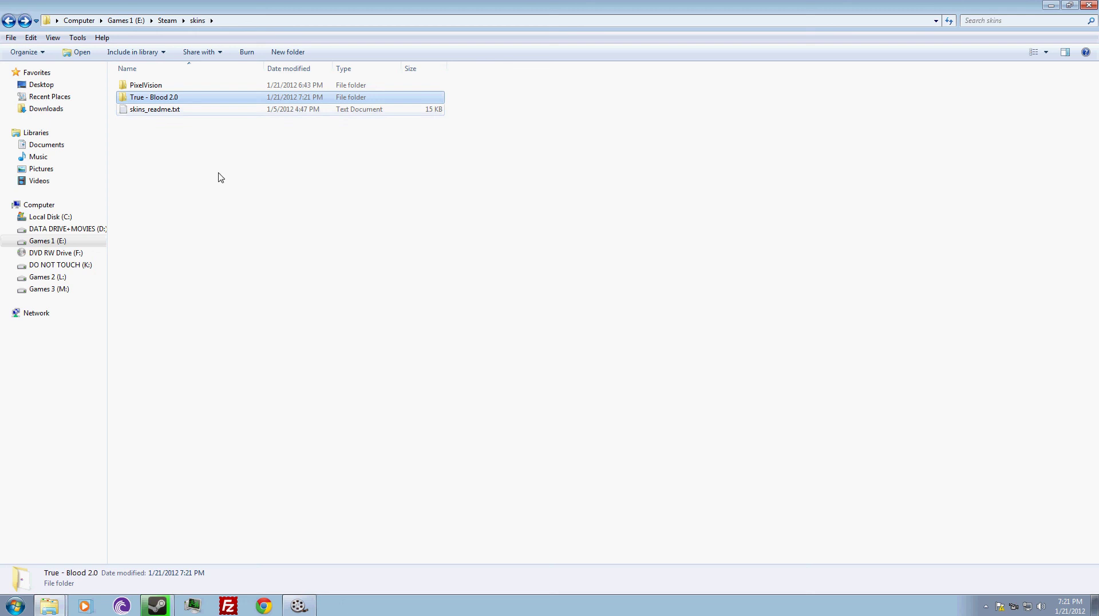
key(Return)
key(BackSpace)
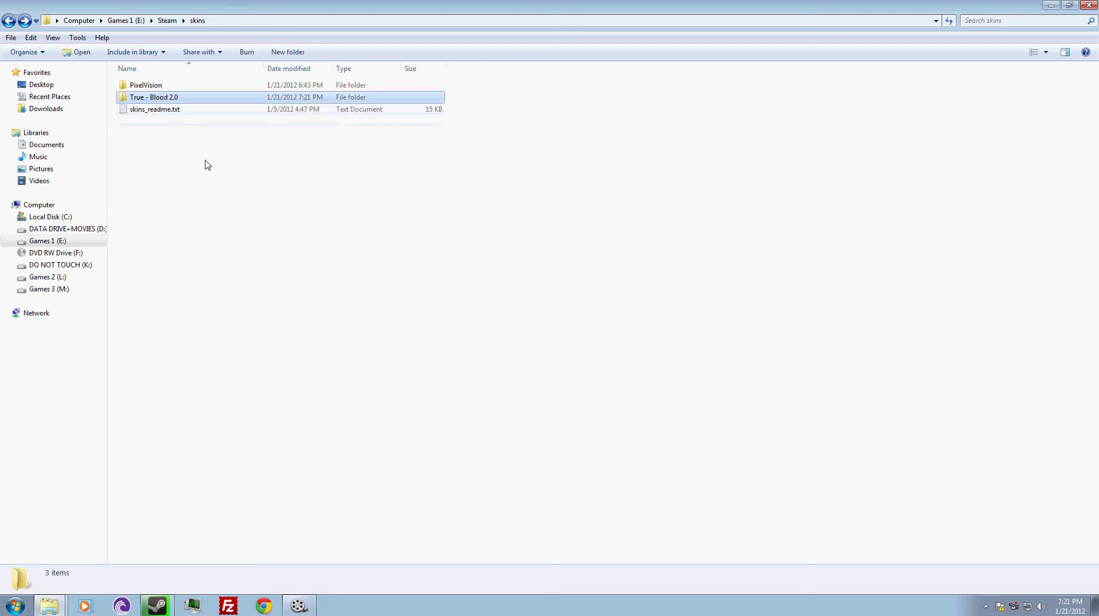
click(207, 165)
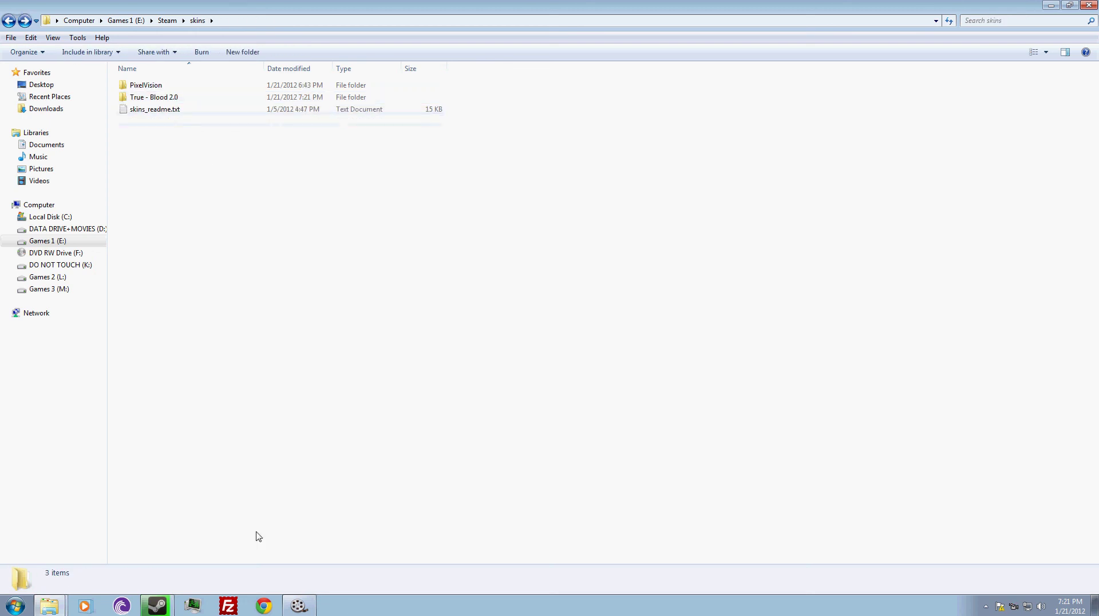
Step: Switch to Steam, choose True - Blood 2.0 as the skin in the interface settings, and restart Steam to apply it
click(169, 610)
click(146, 57)
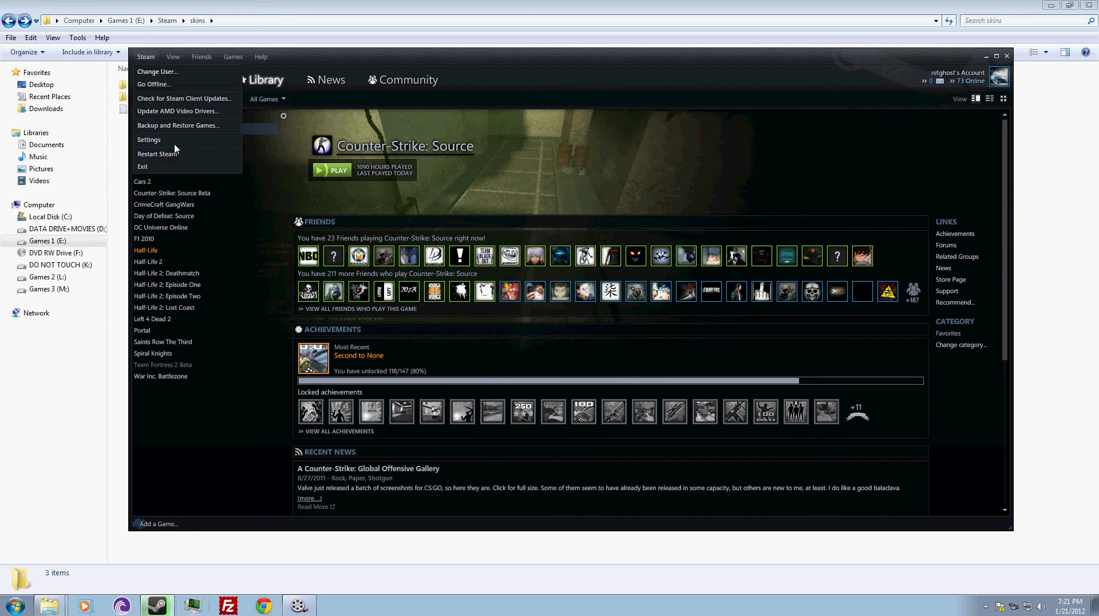
click(173, 141)
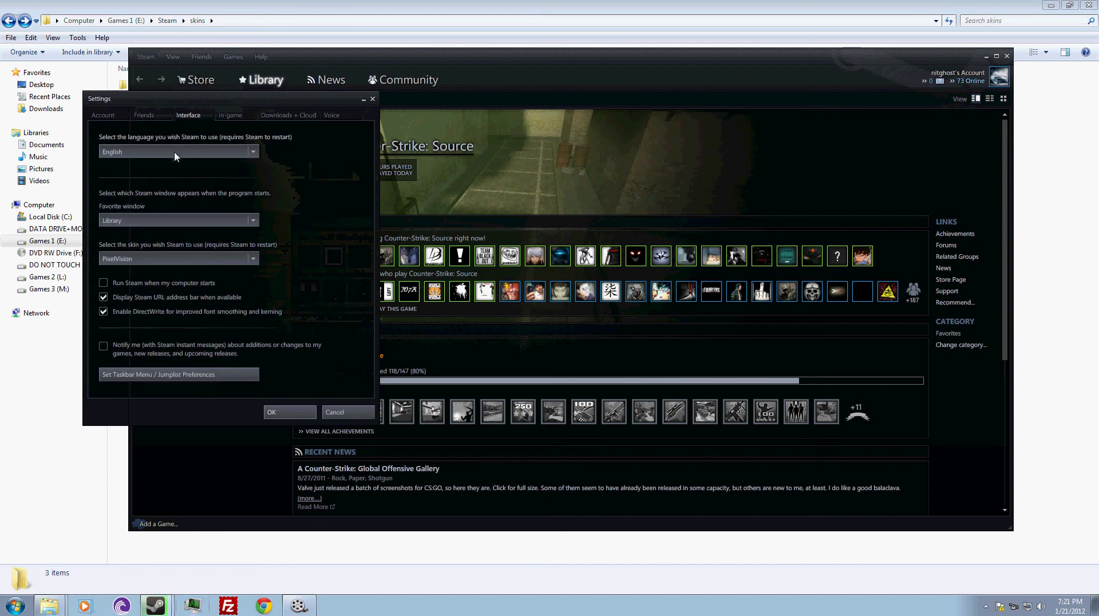
click(151, 220)
click(152, 224)
click(153, 259)
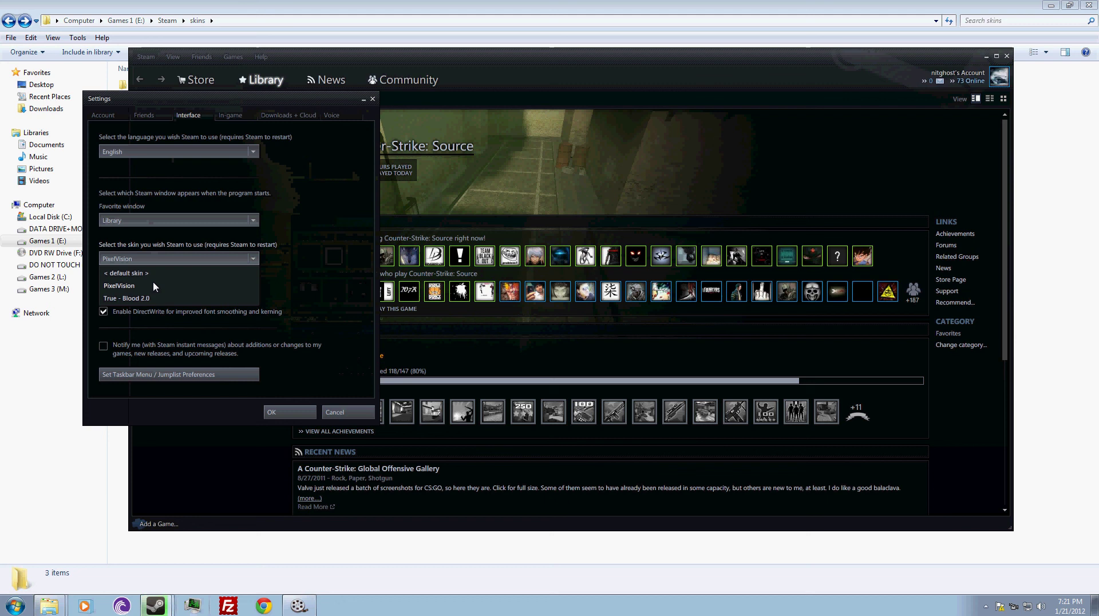
click(147, 299)
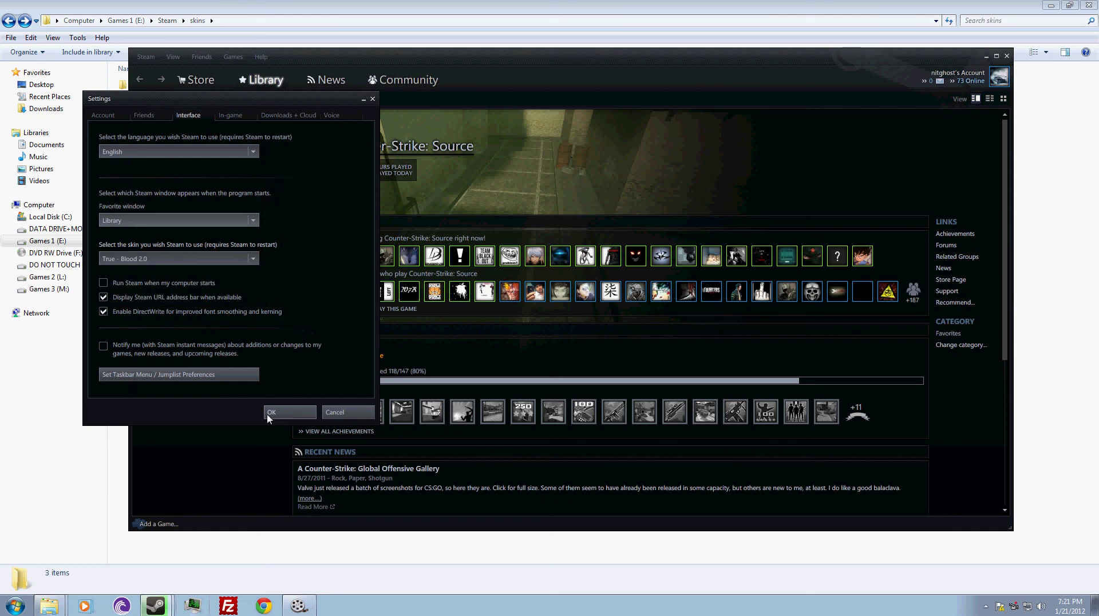
click(287, 412)
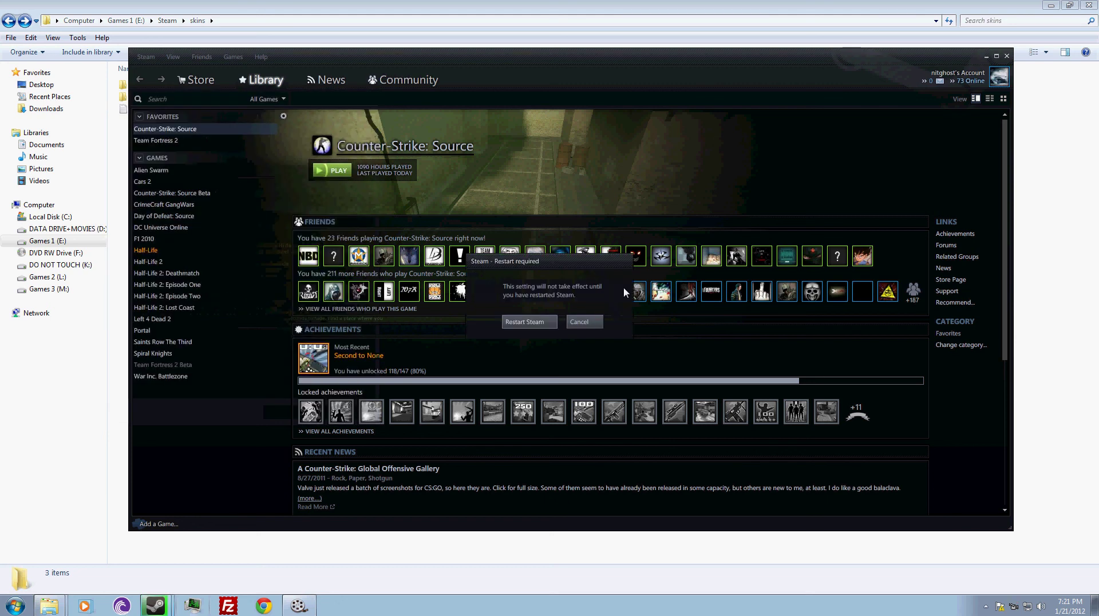
click(524, 321)
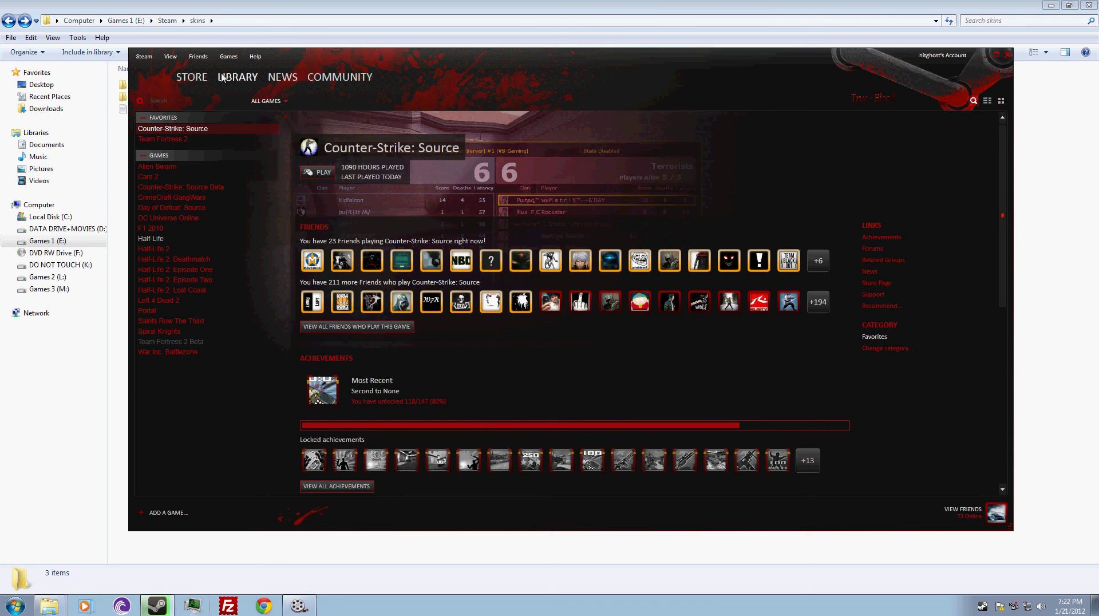
Step: Set the skin back to PixelVision in Steam's interface settings and restart Steam to apply it
click(144, 56)
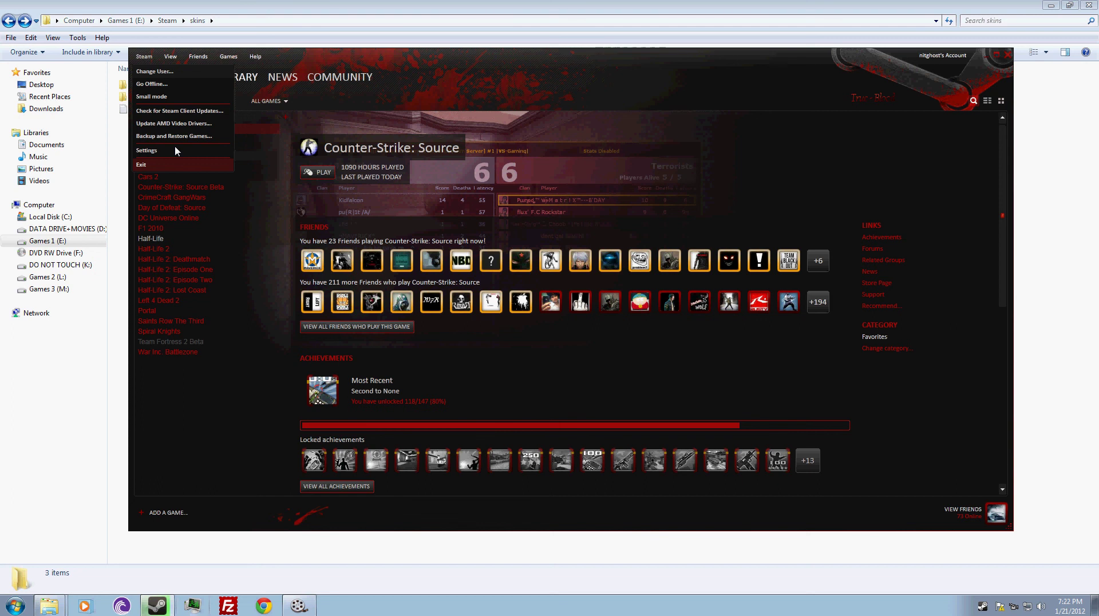
click(172, 150)
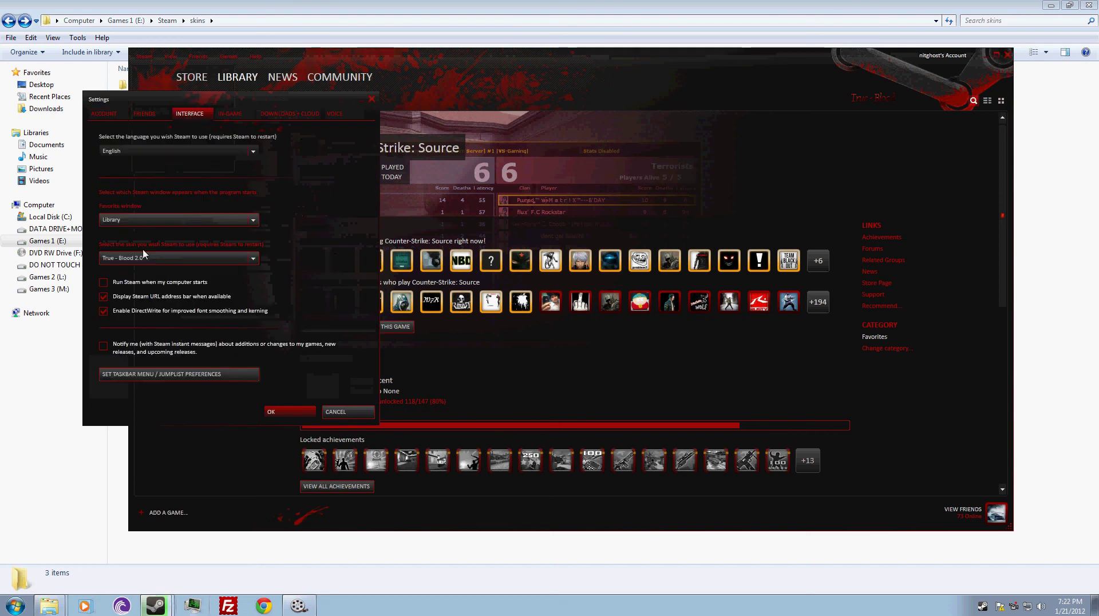
click(150, 255)
click(151, 279)
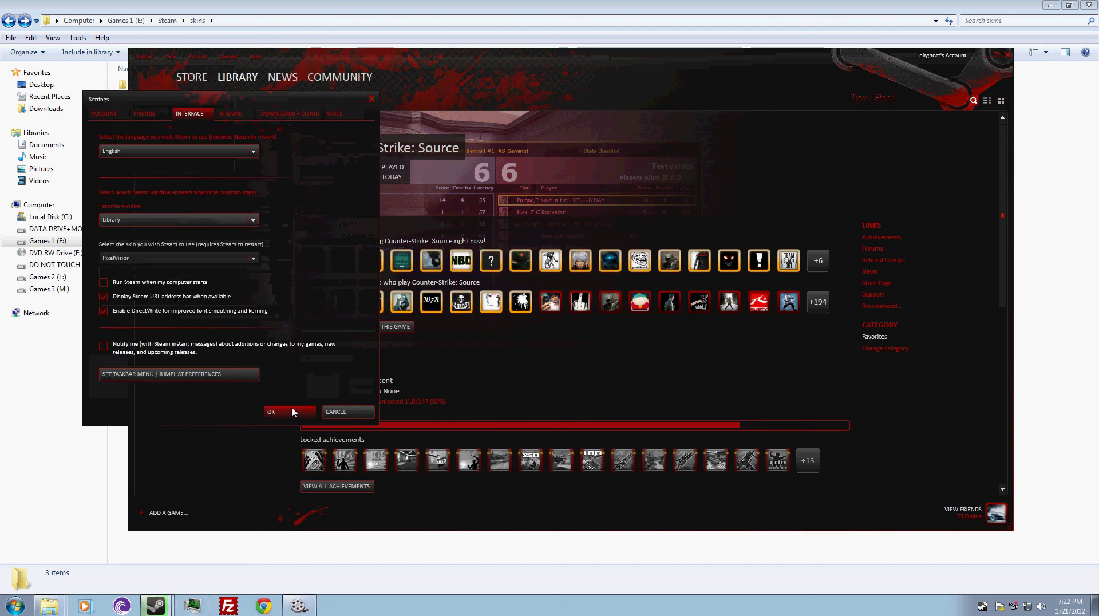
click(292, 413)
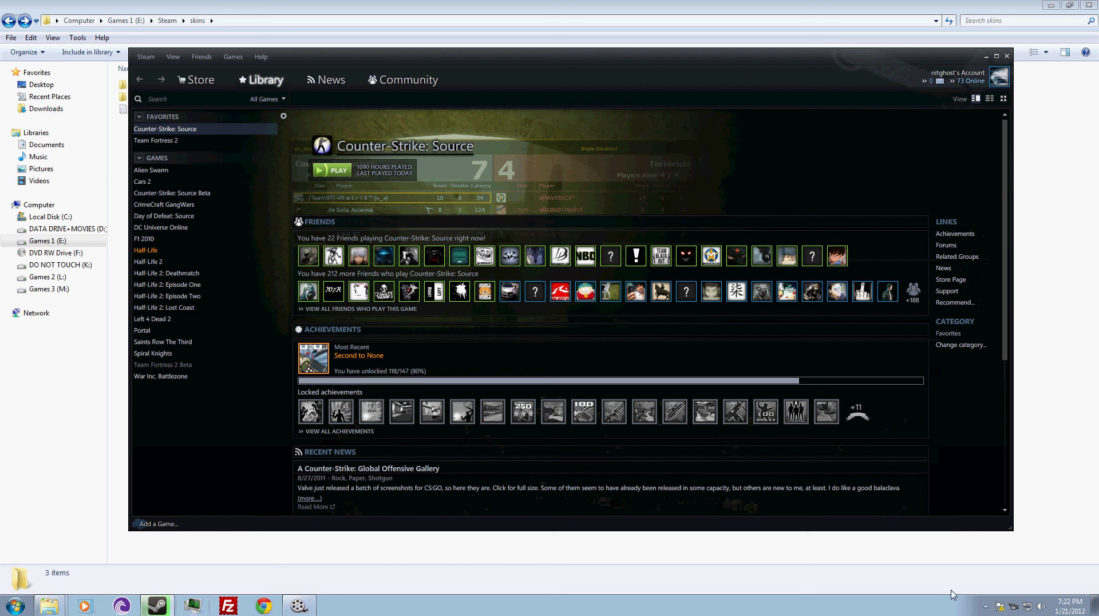
right_click(1024, 609)
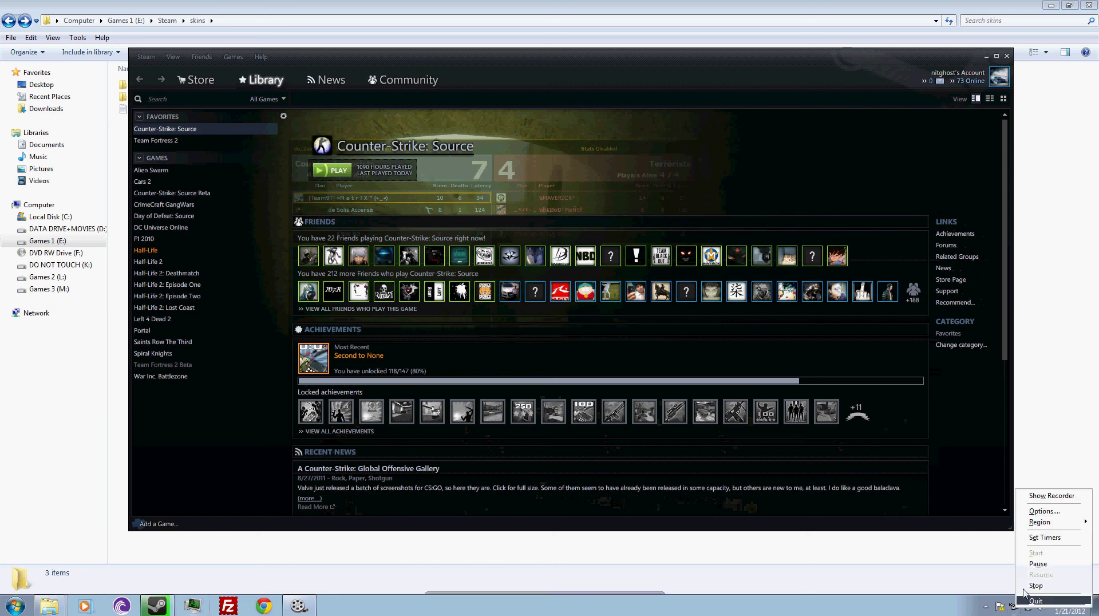